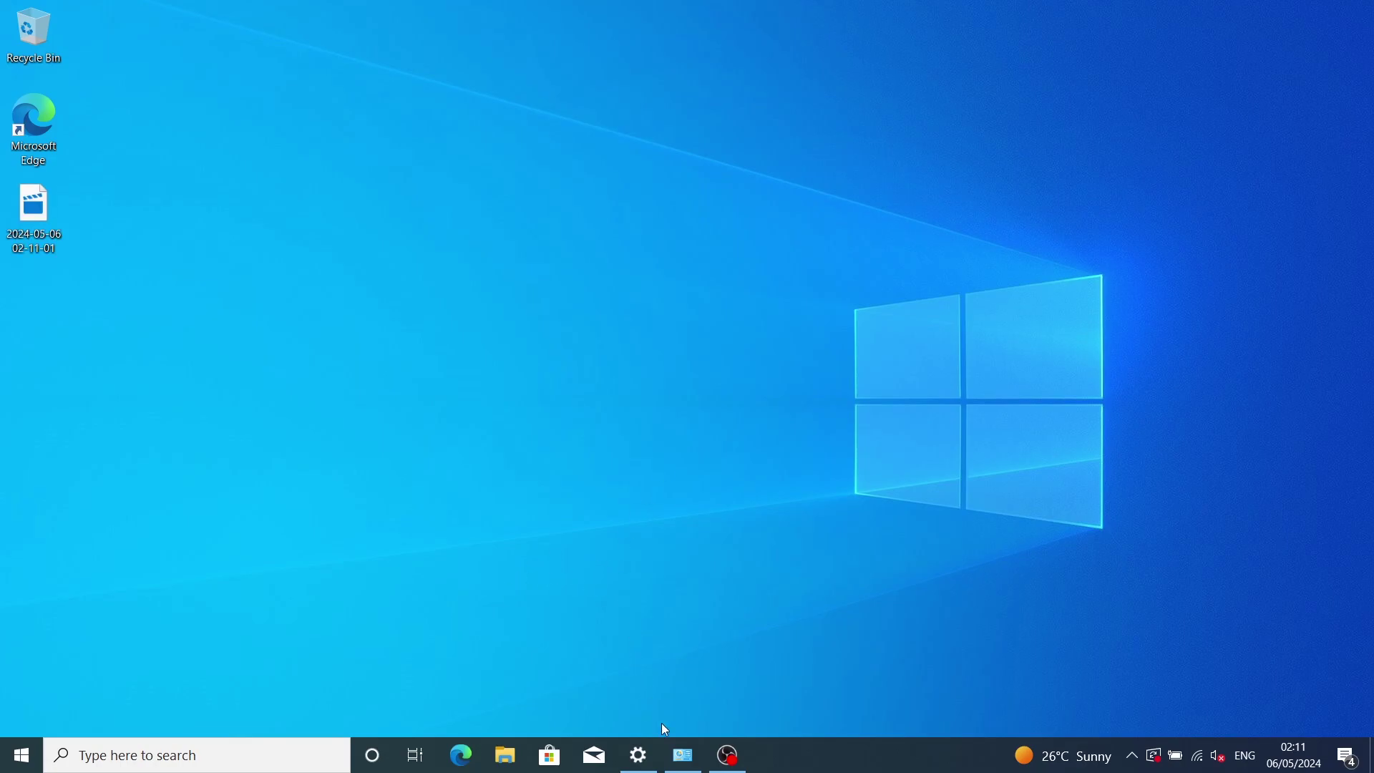
Step: Check the HP LaserJet MFP M232-M237's unavailable driver in Devices and Printers, then open Edge
left_click(681, 755)
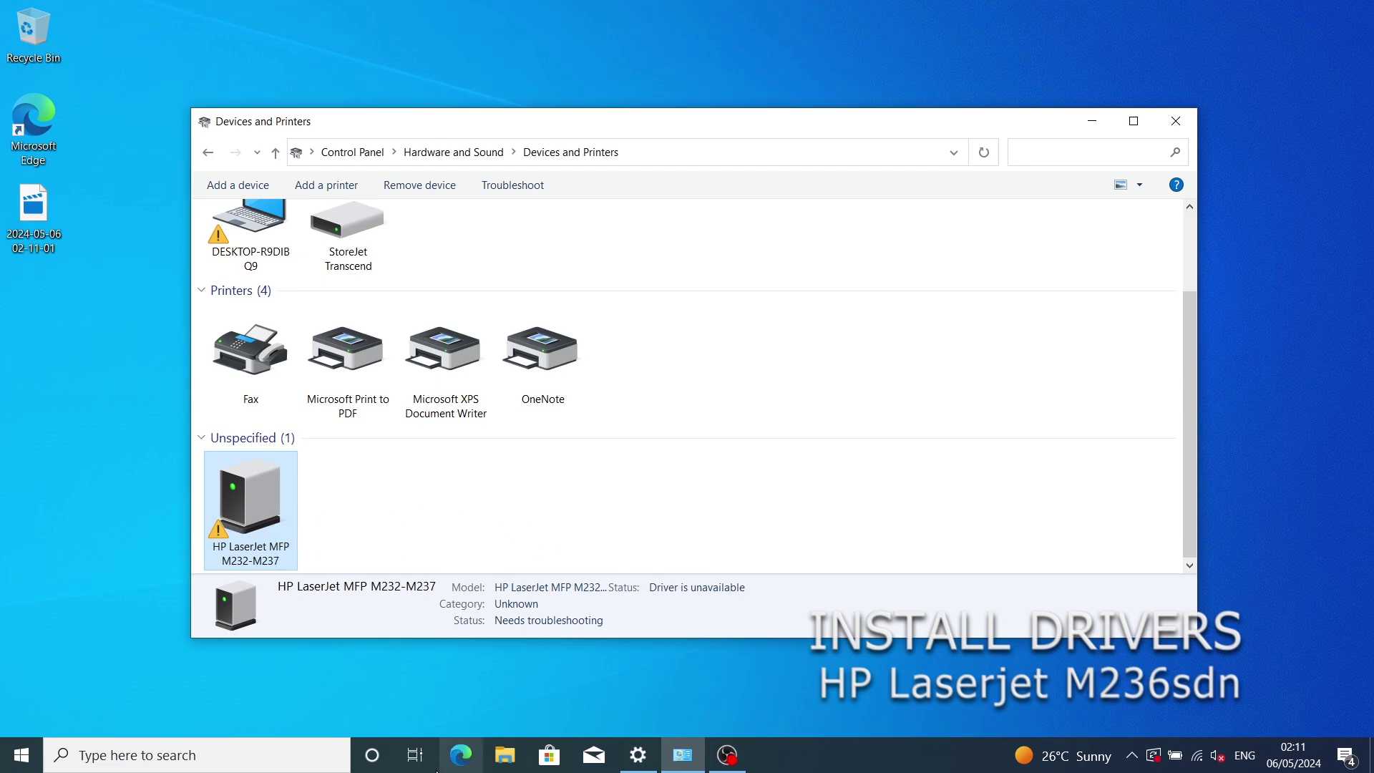
left_click(416, 760)
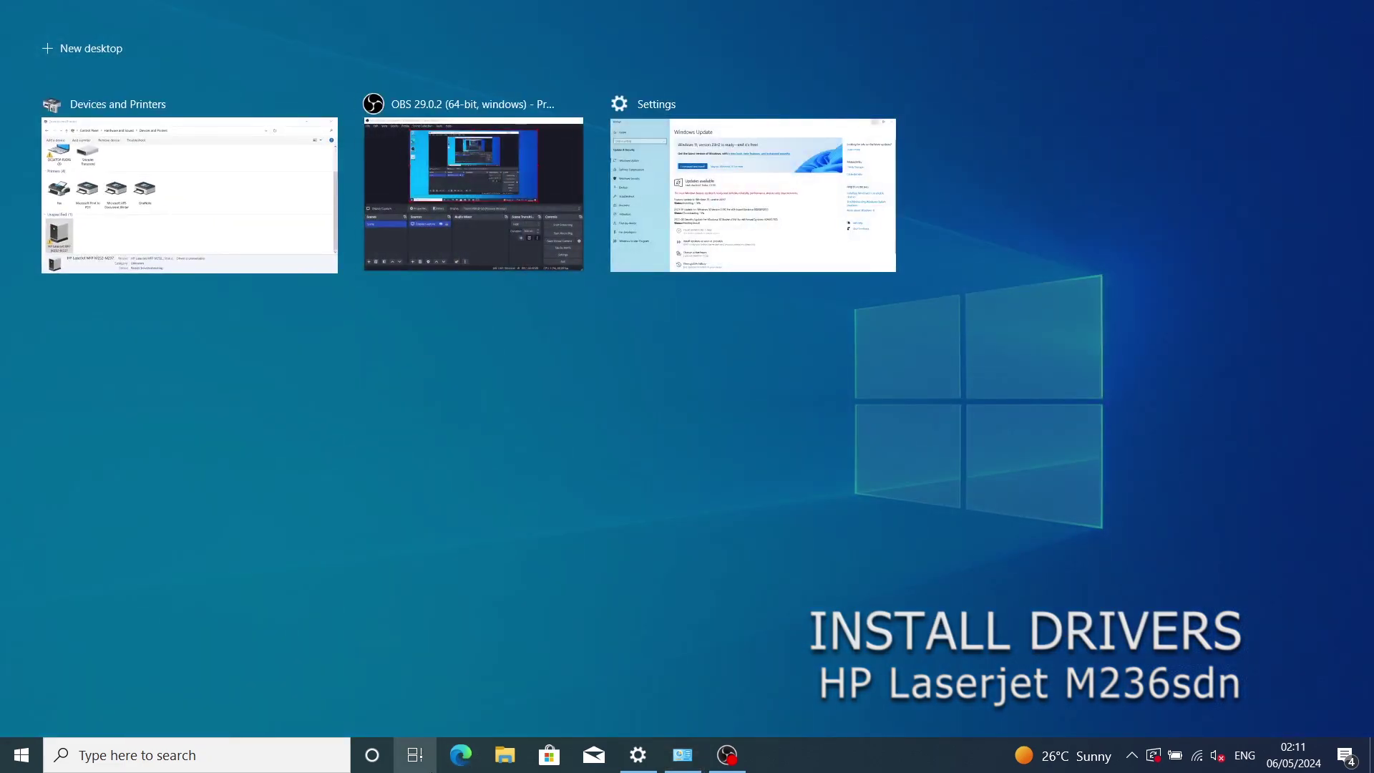
left_click(460, 754)
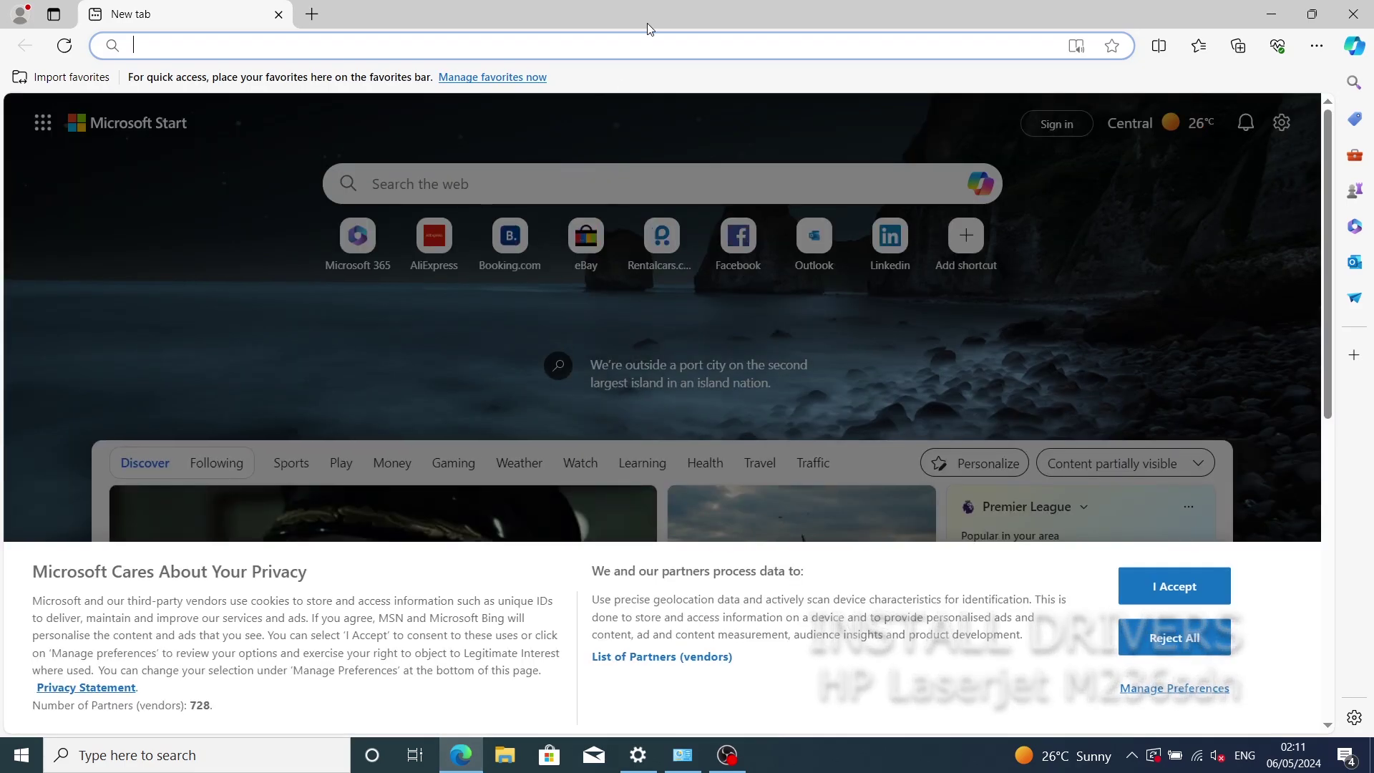
Step: Search the web for 'hp laserjet 232-237' in Edge and maximize the browser
left_click_drag(647, 23, 937, 101)
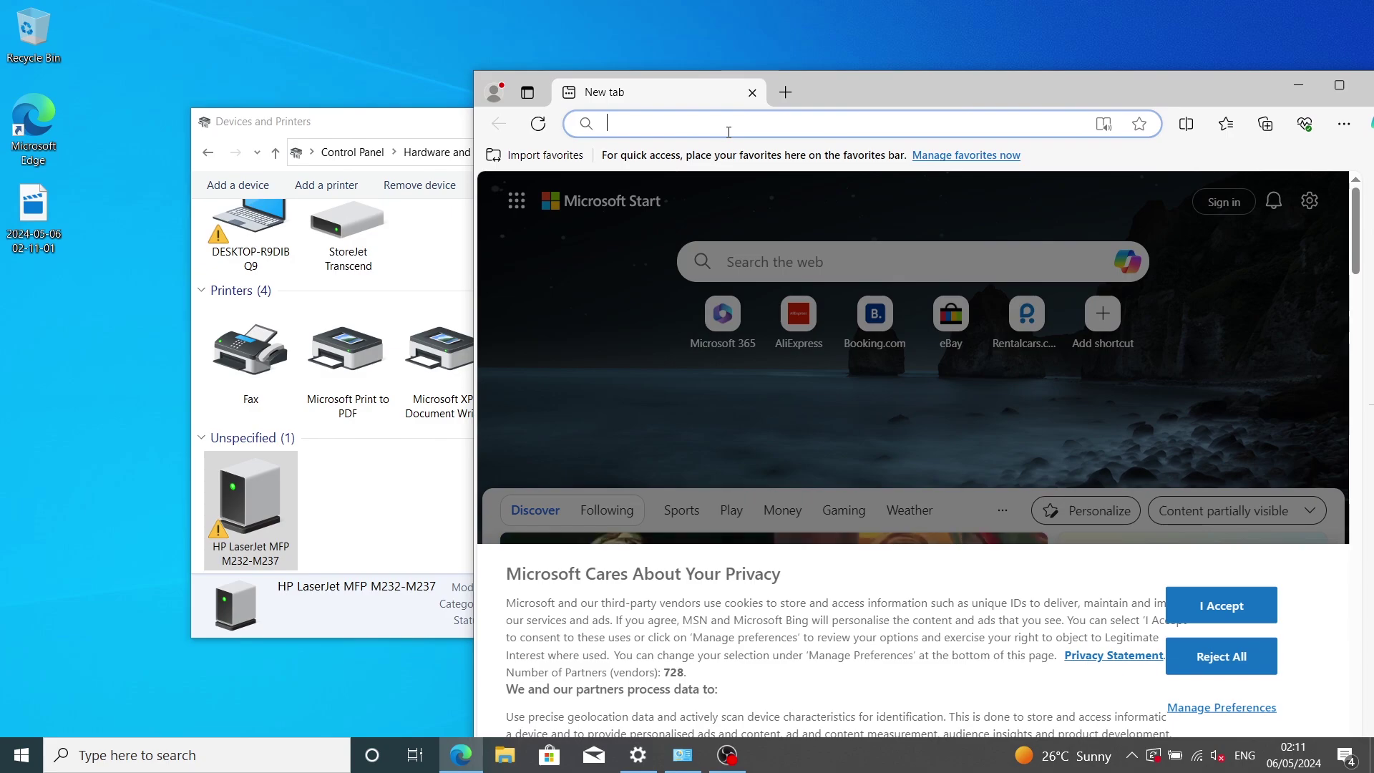
type("hp laserjet 232-237")
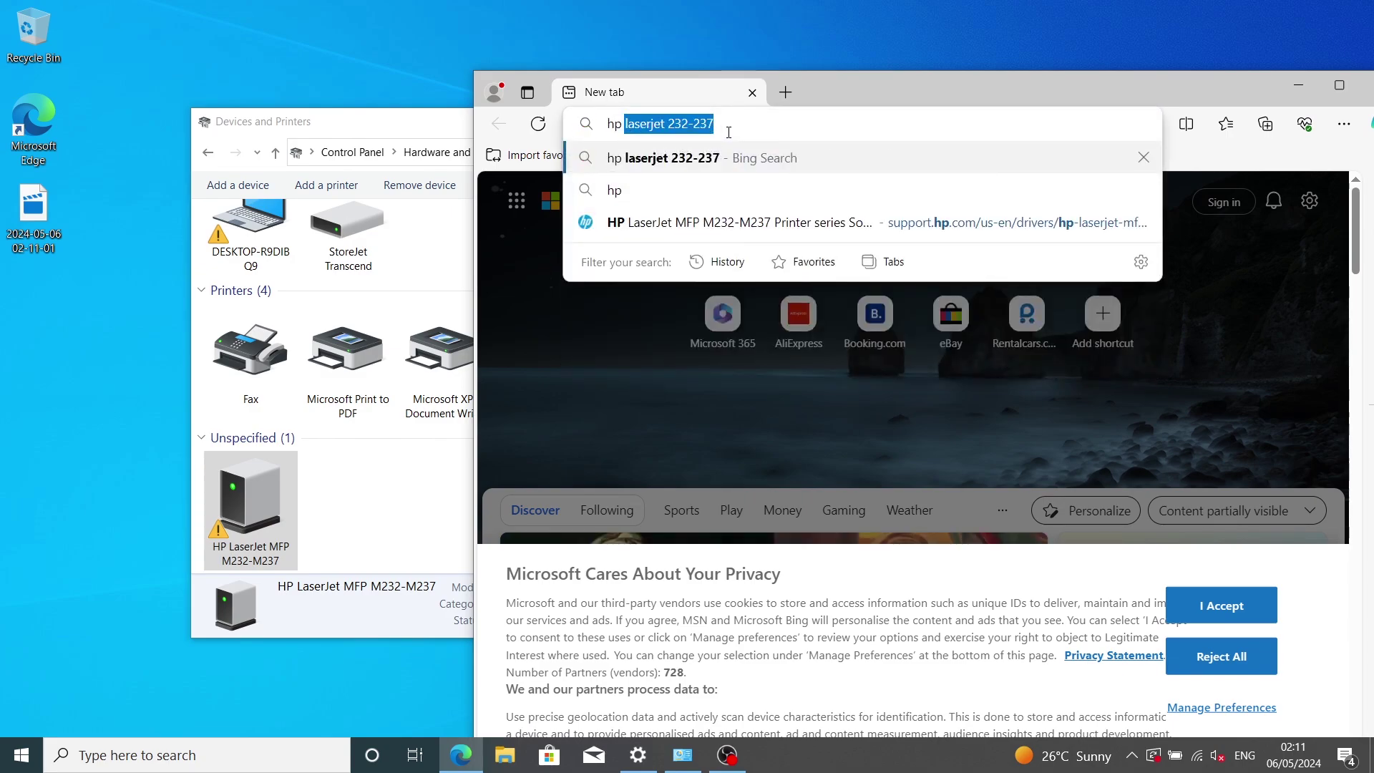
key("End")
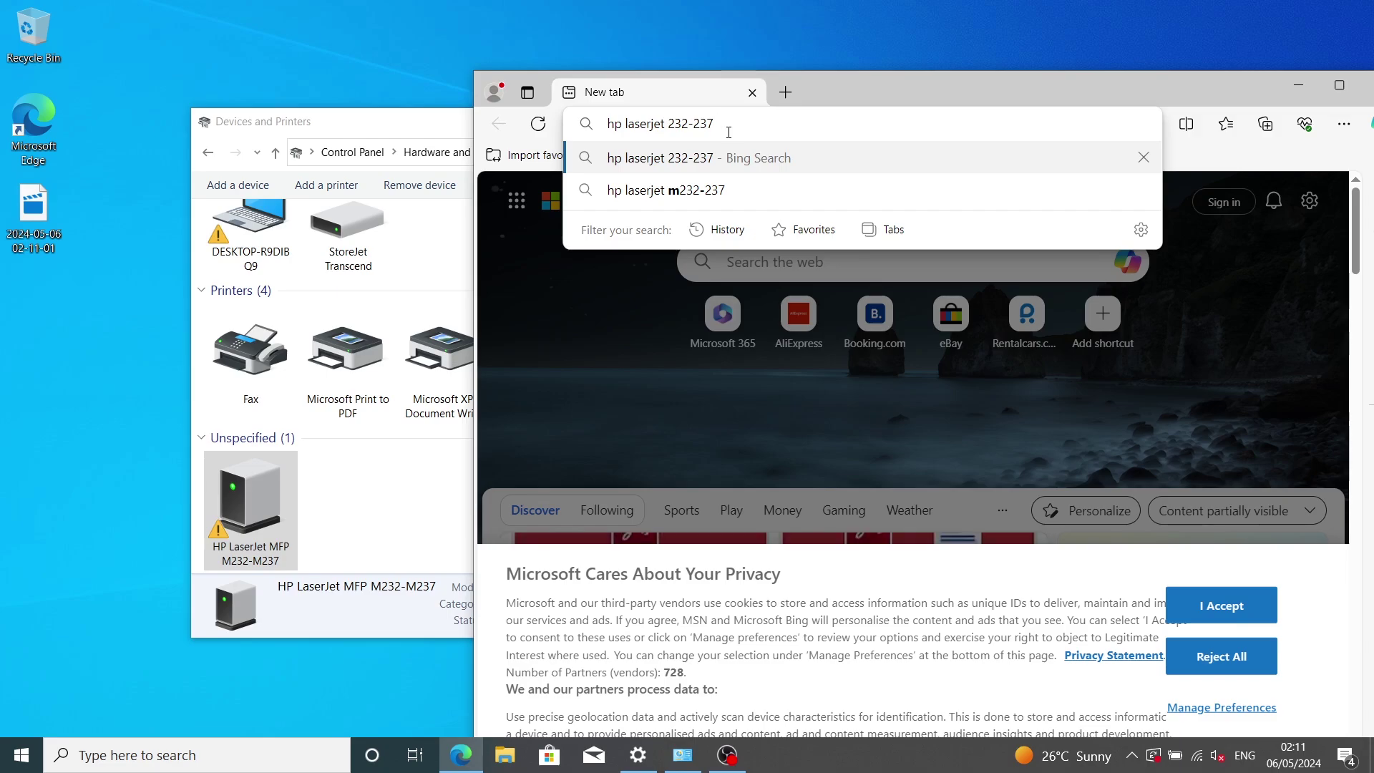
key("Return")
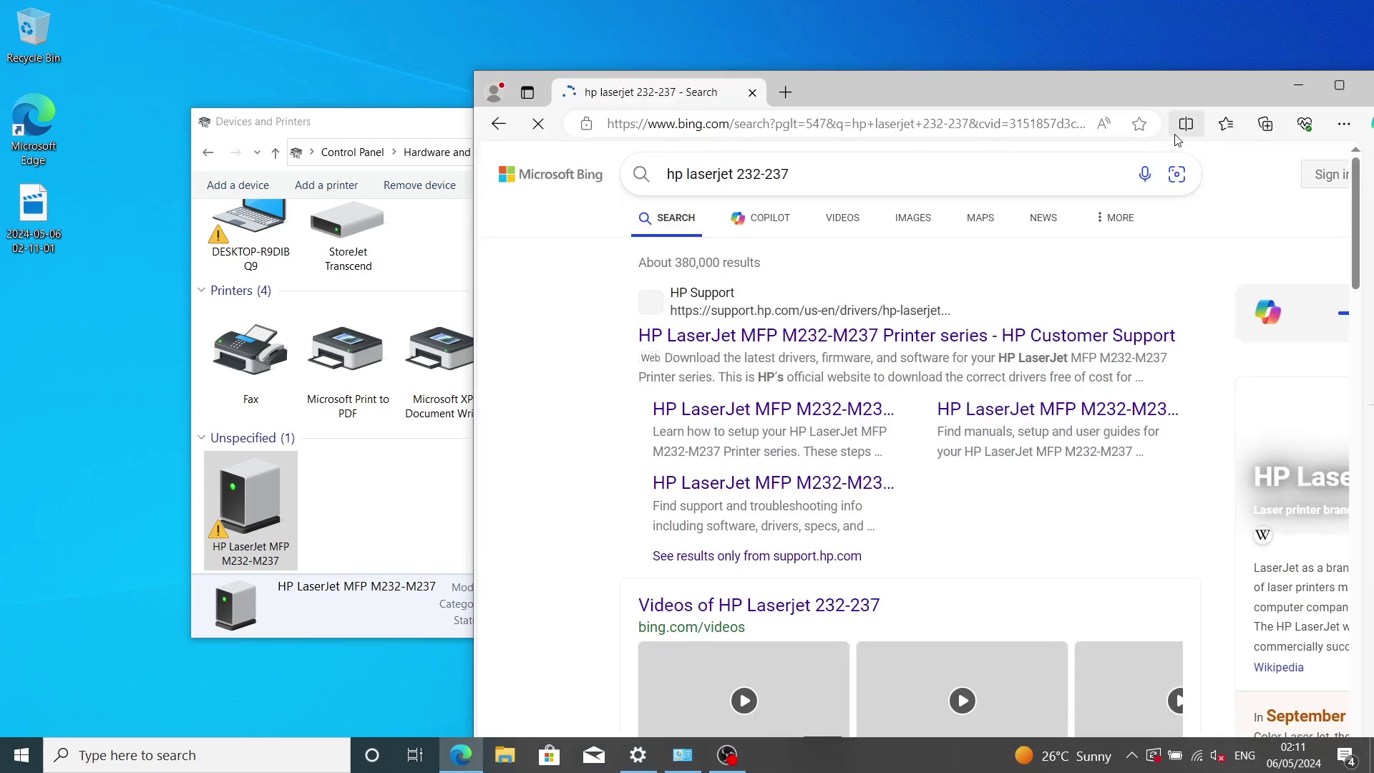
left_click(1338, 85)
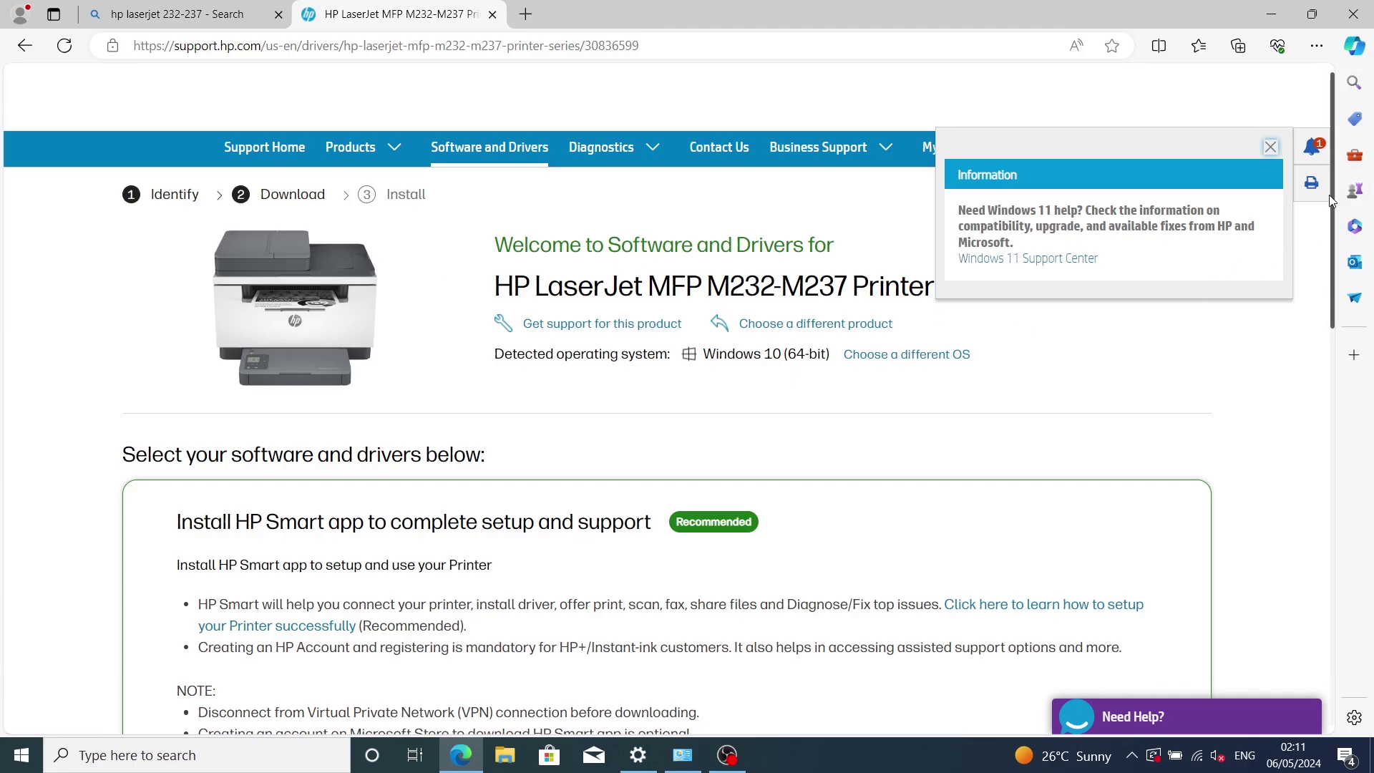
Step: Scroll the M232-M237 drivers page and expand the Installation Software and Full/Basic Driver section
left_click_drag(1334, 186, 1347, 407)
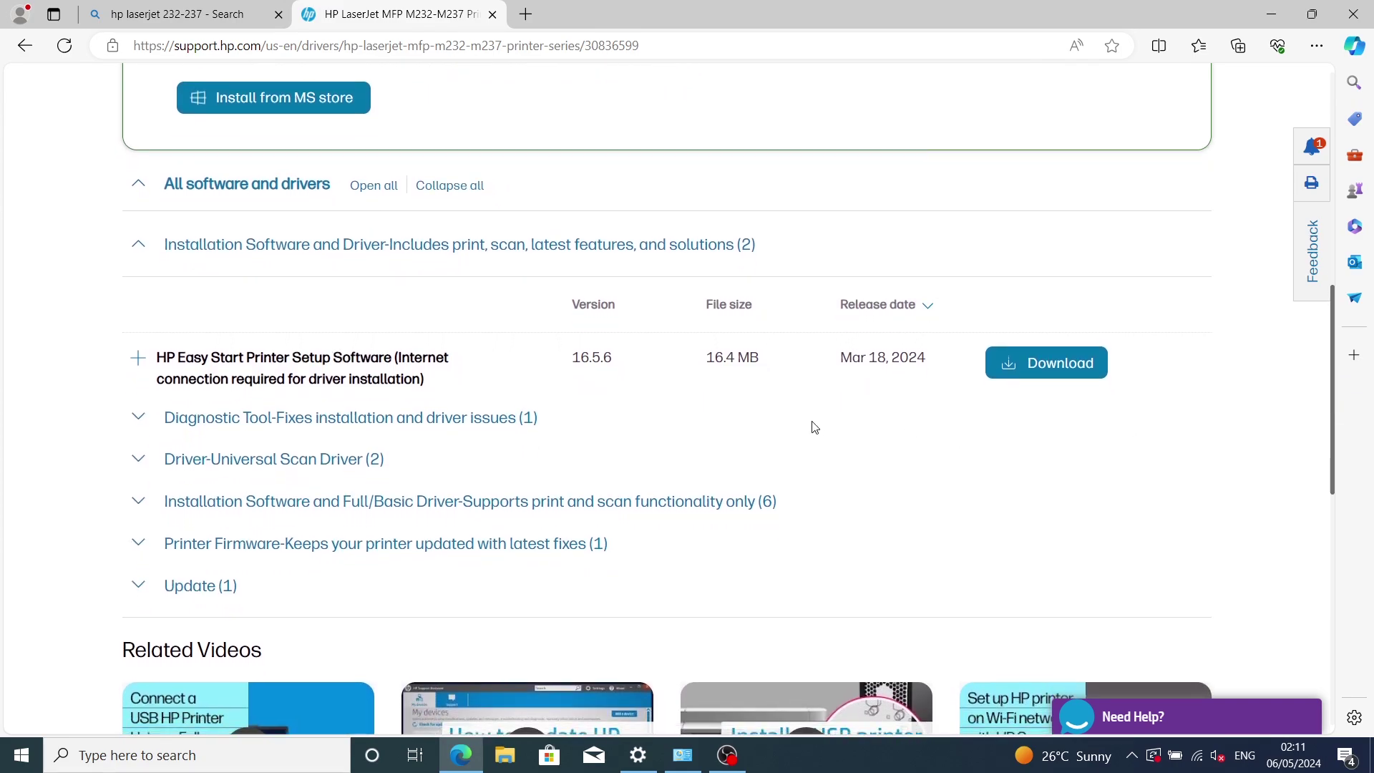
left_click(142, 459)
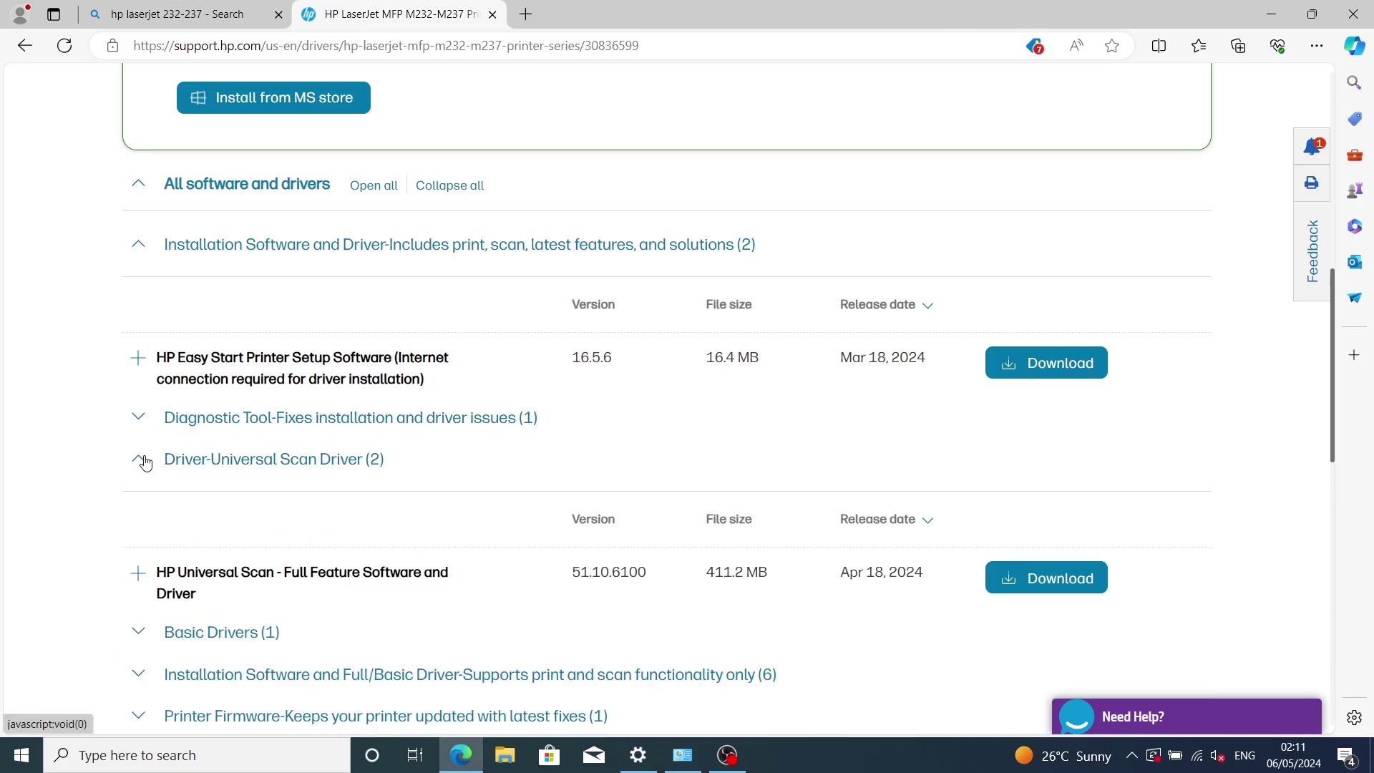
left_click(142, 459)
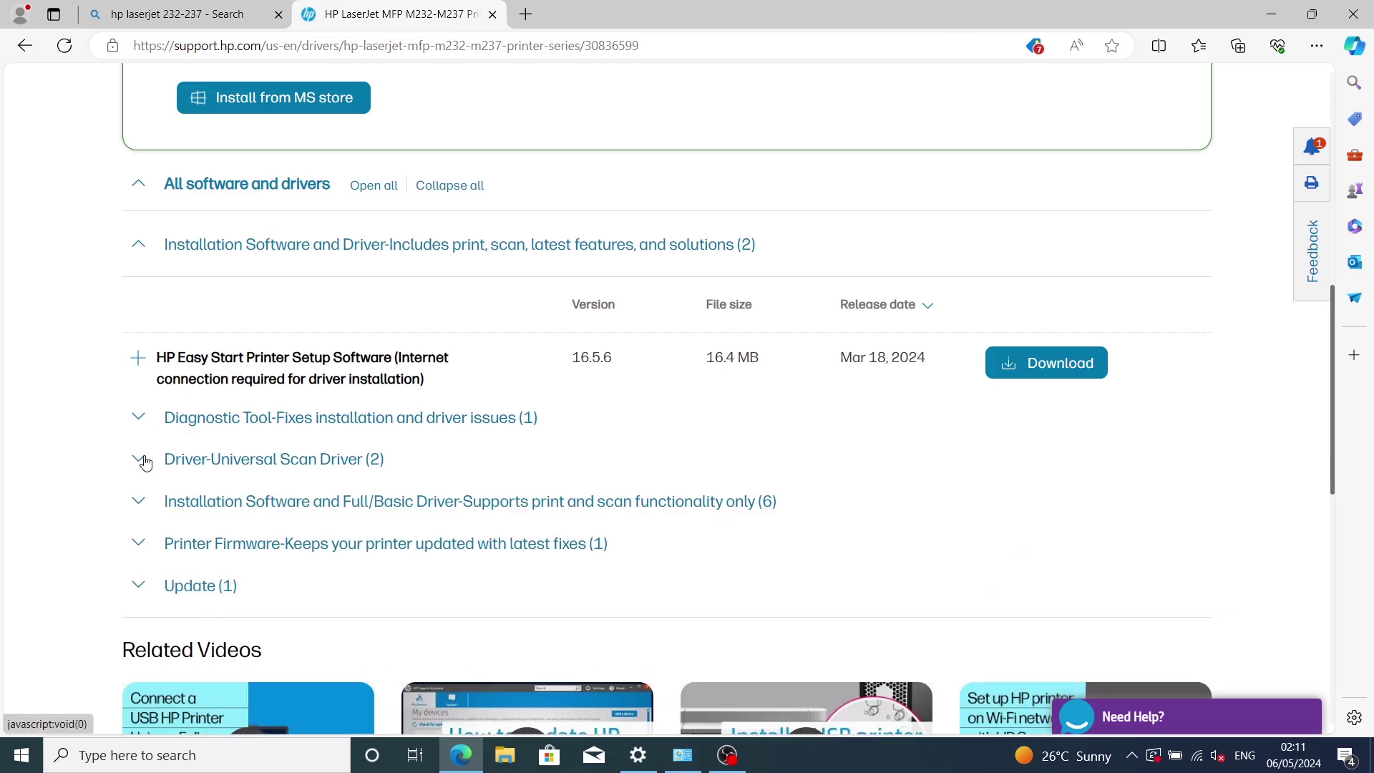
left_click(147, 512)
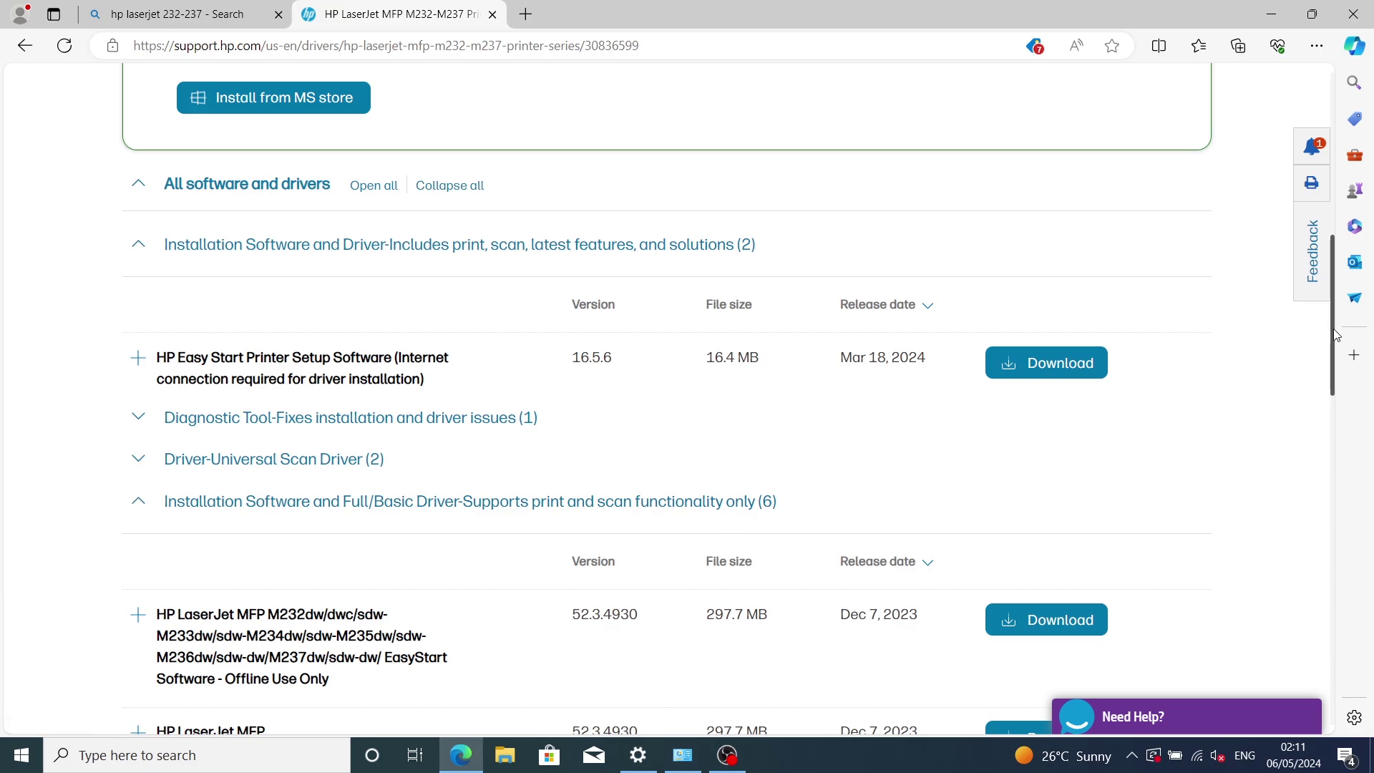
left_click_drag(1335, 334, 1332, 430)
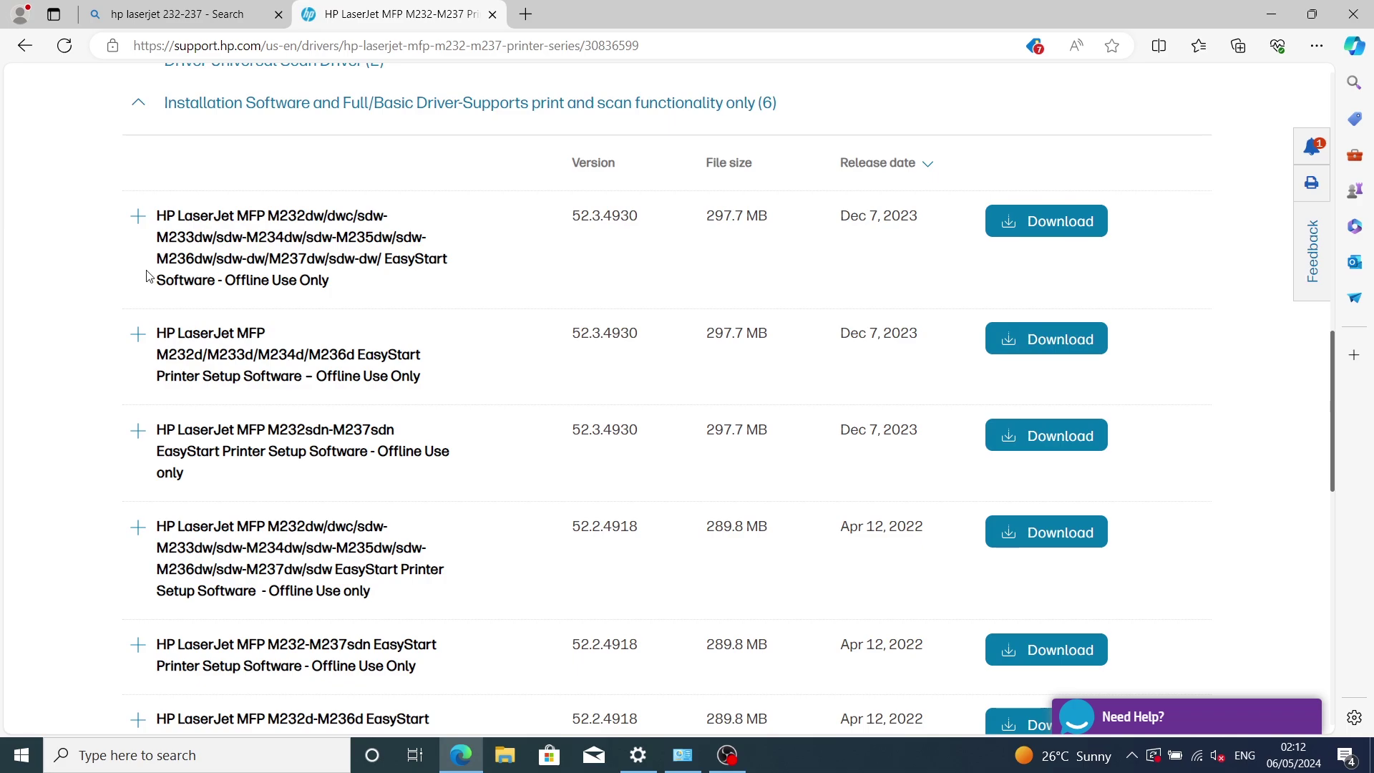
Step: Download the first 297.7 MB EasyStart offline driver package from its details
left_click(139, 219)
left_click(138, 217)
left_click(139, 219)
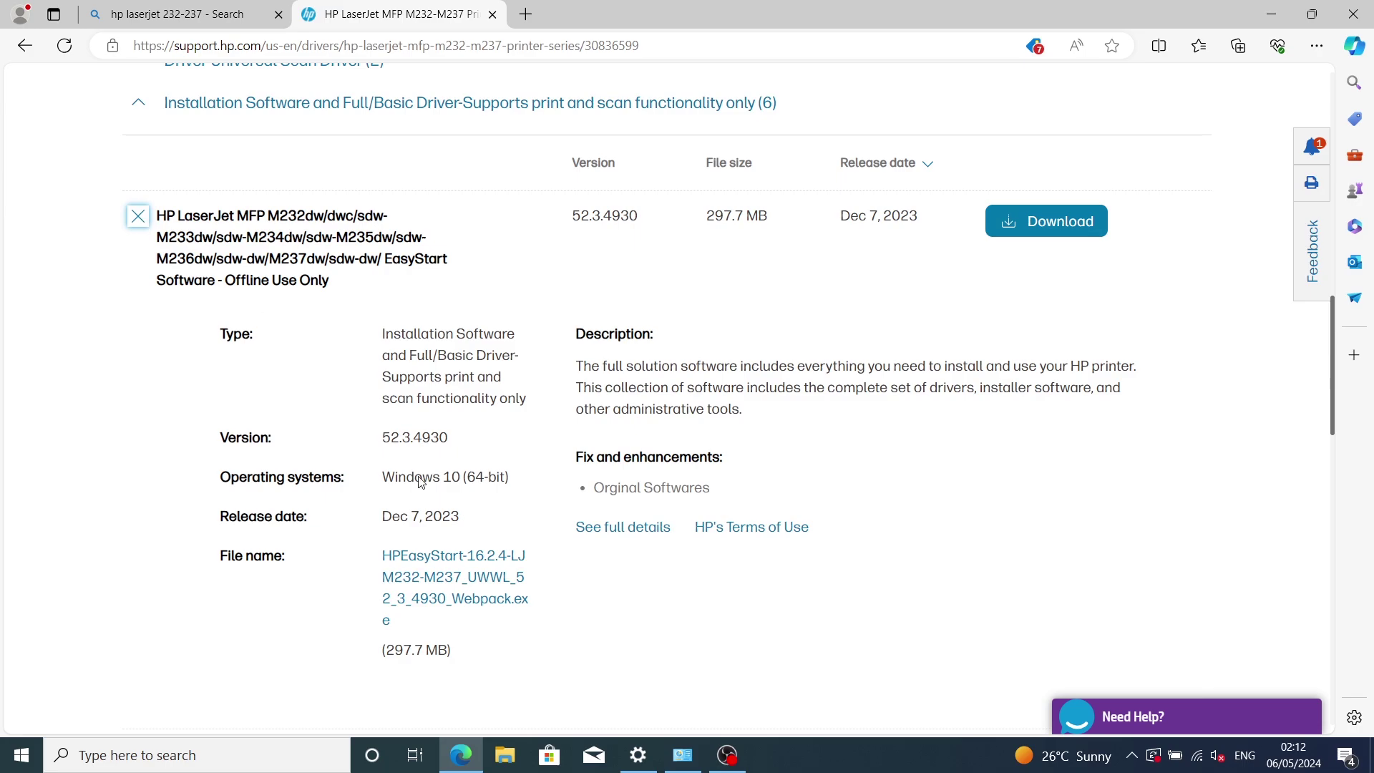
left_click(457, 576)
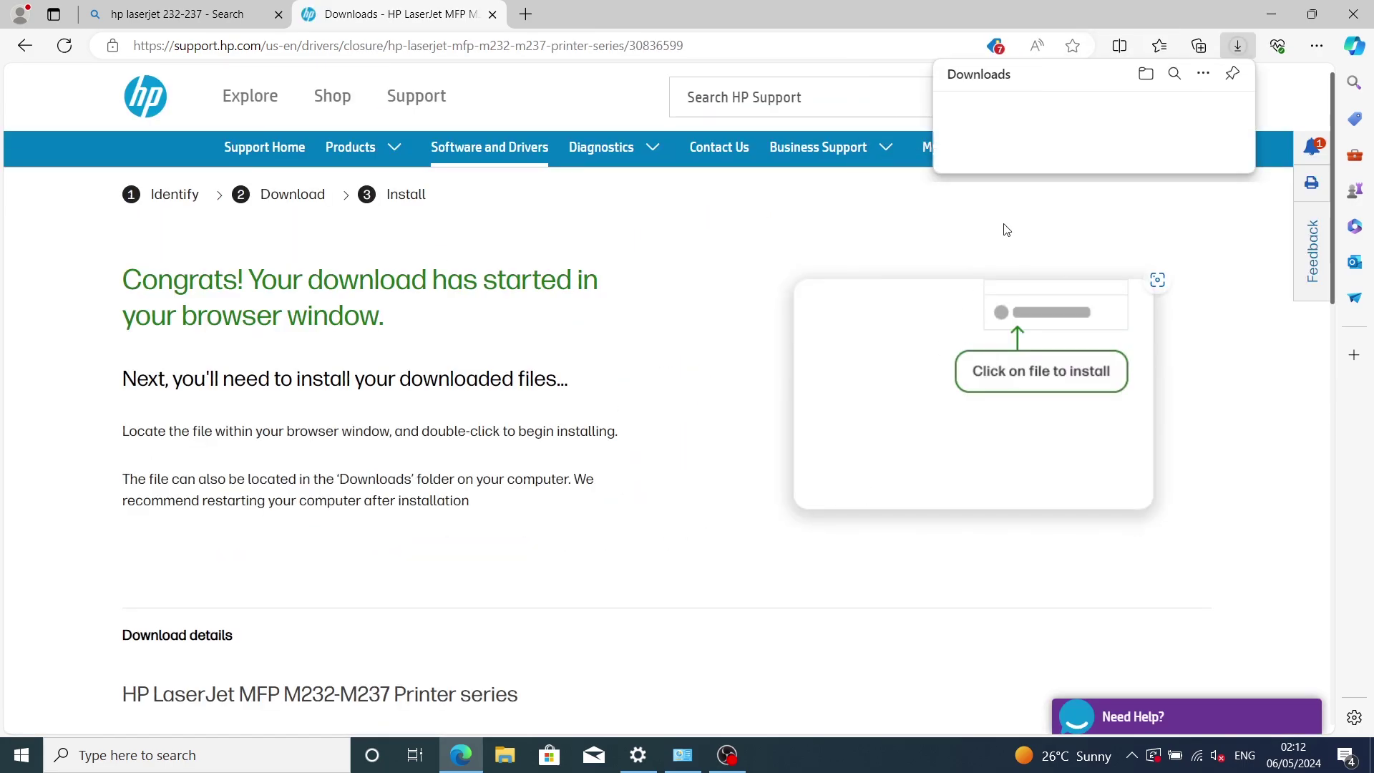
Step: Dismiss the HP feedback survey and set the download to open when complete
left_click(1065, 112)
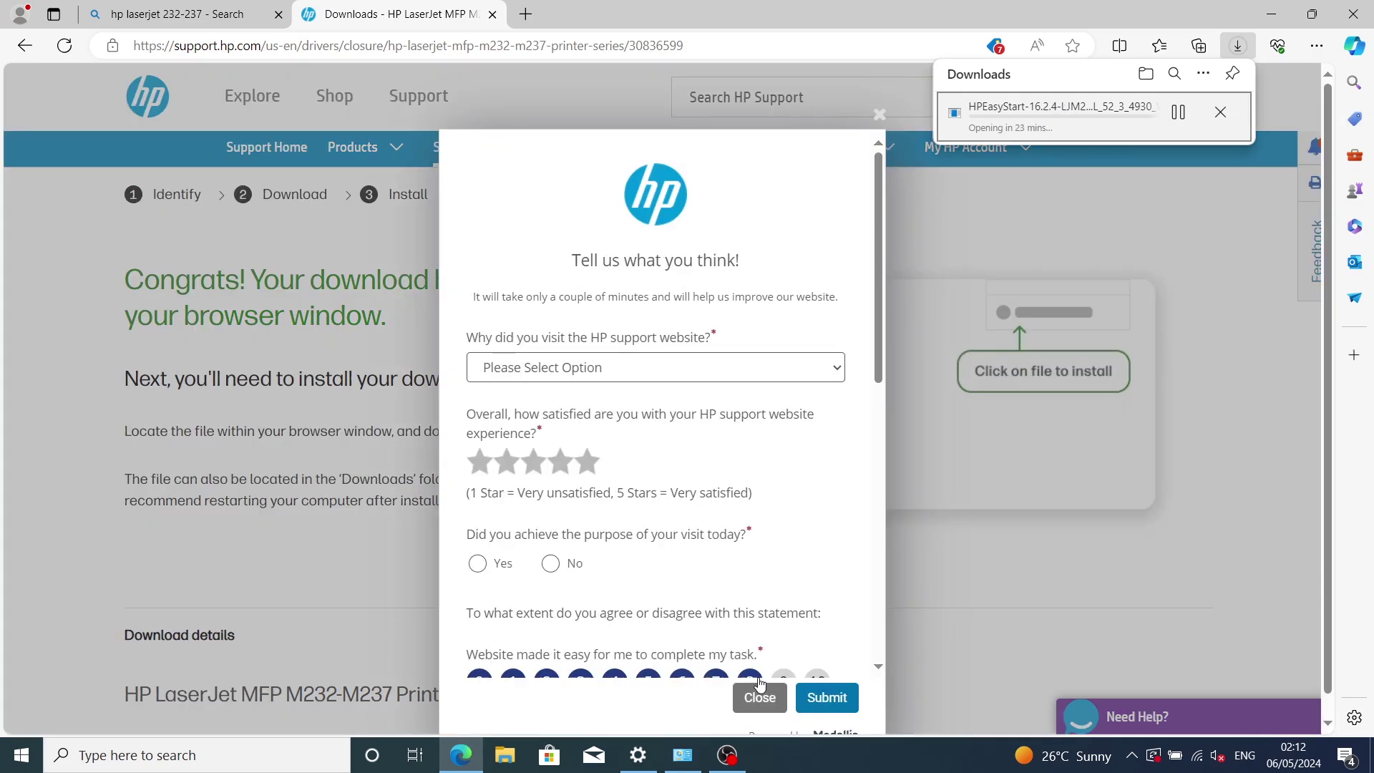
left_click(768, 698)
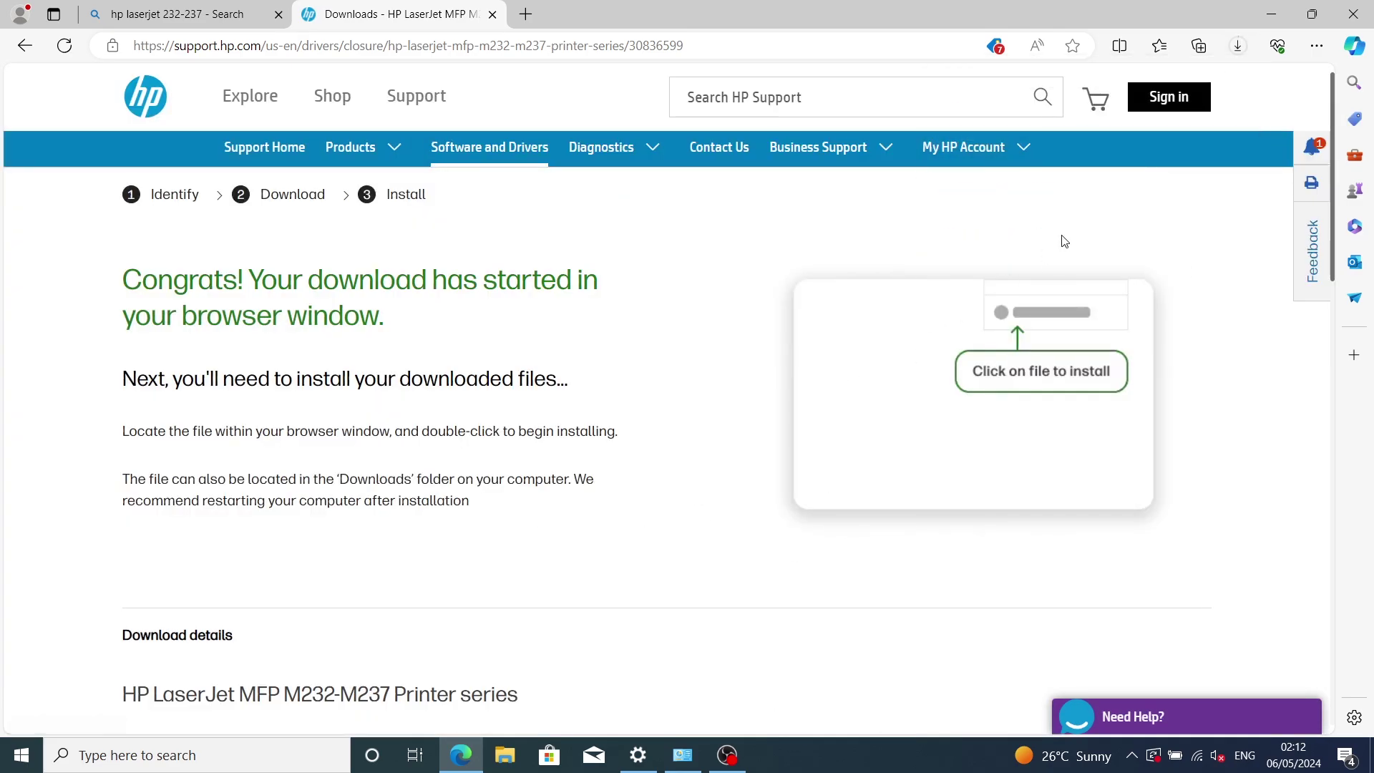
left_click(1235, 47)
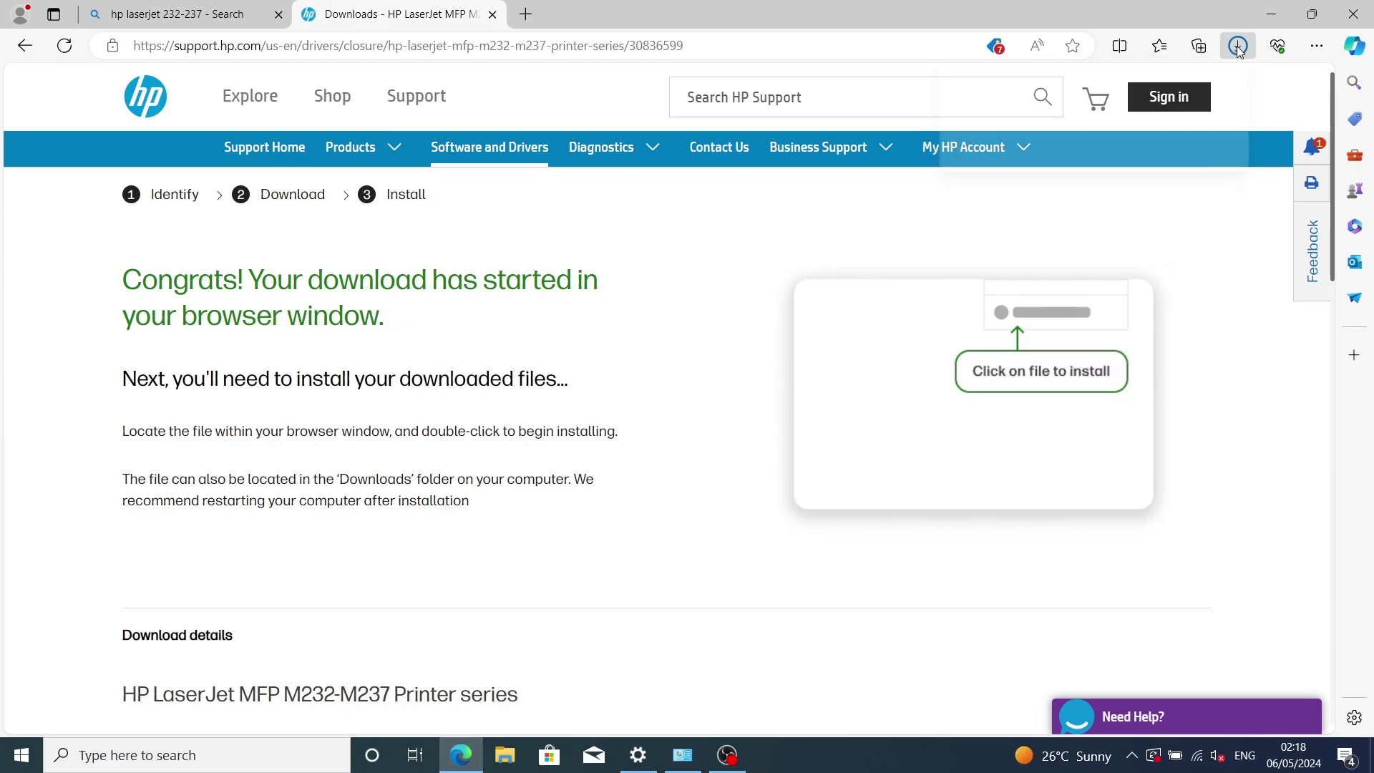
left_click(1237, 45)
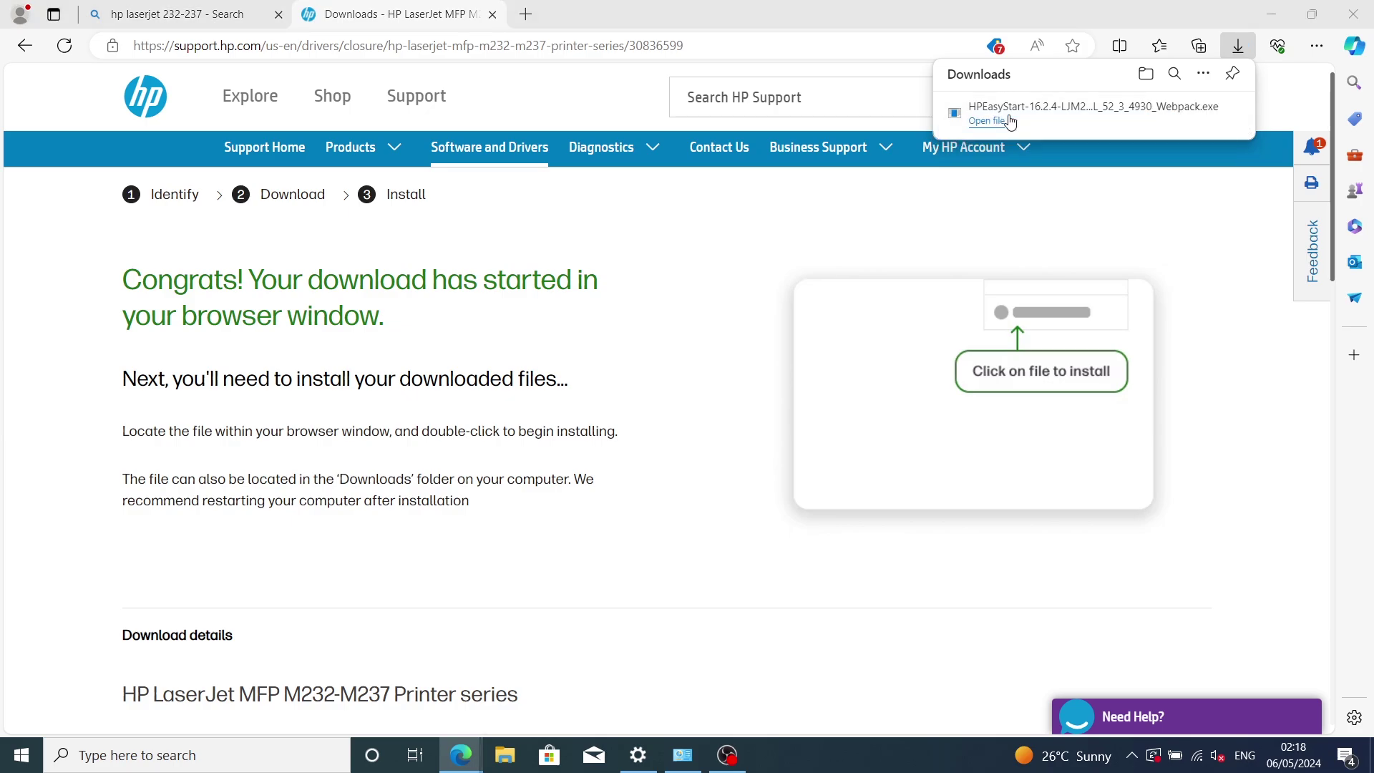
Step: Run the downloaded HPEasyStart installer and show it in the Downloads folder
left_click(978, 128)
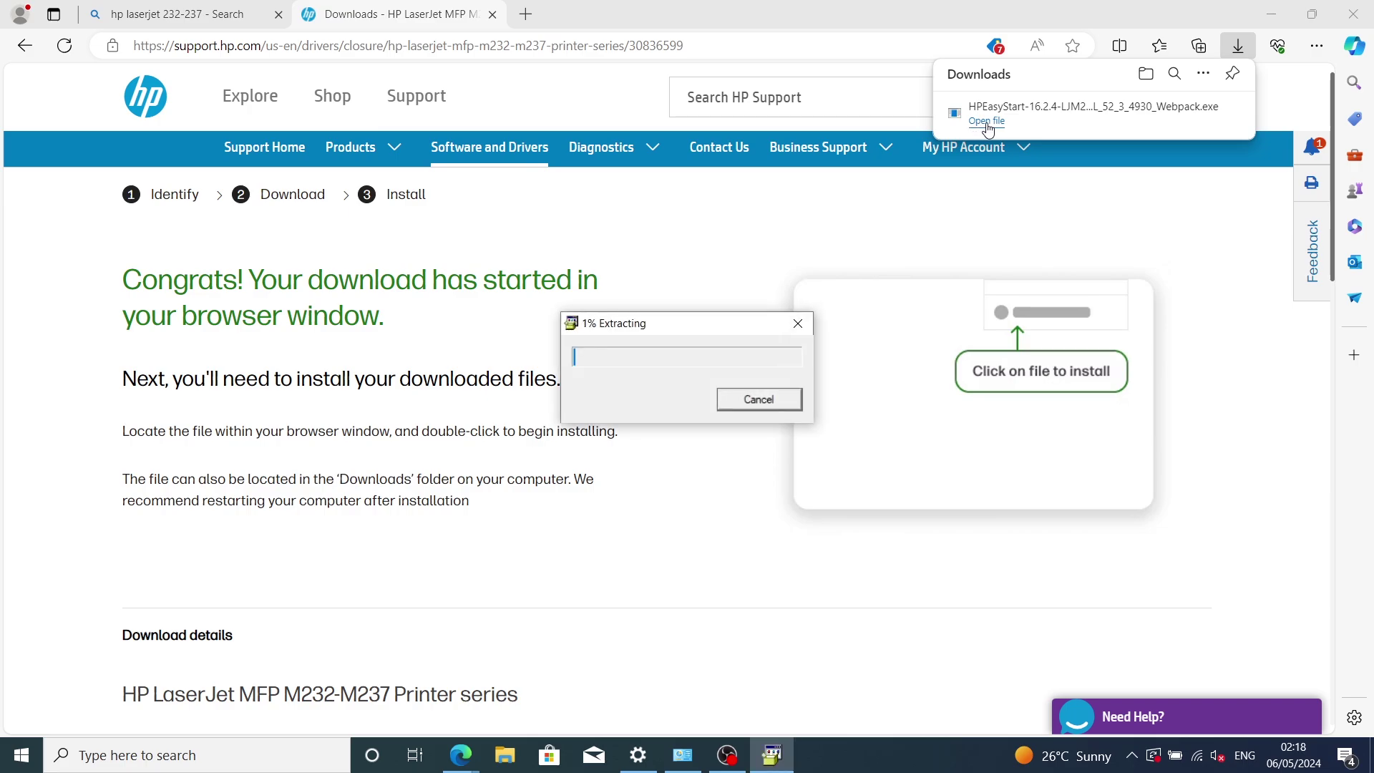
mouse_move(963, 178)
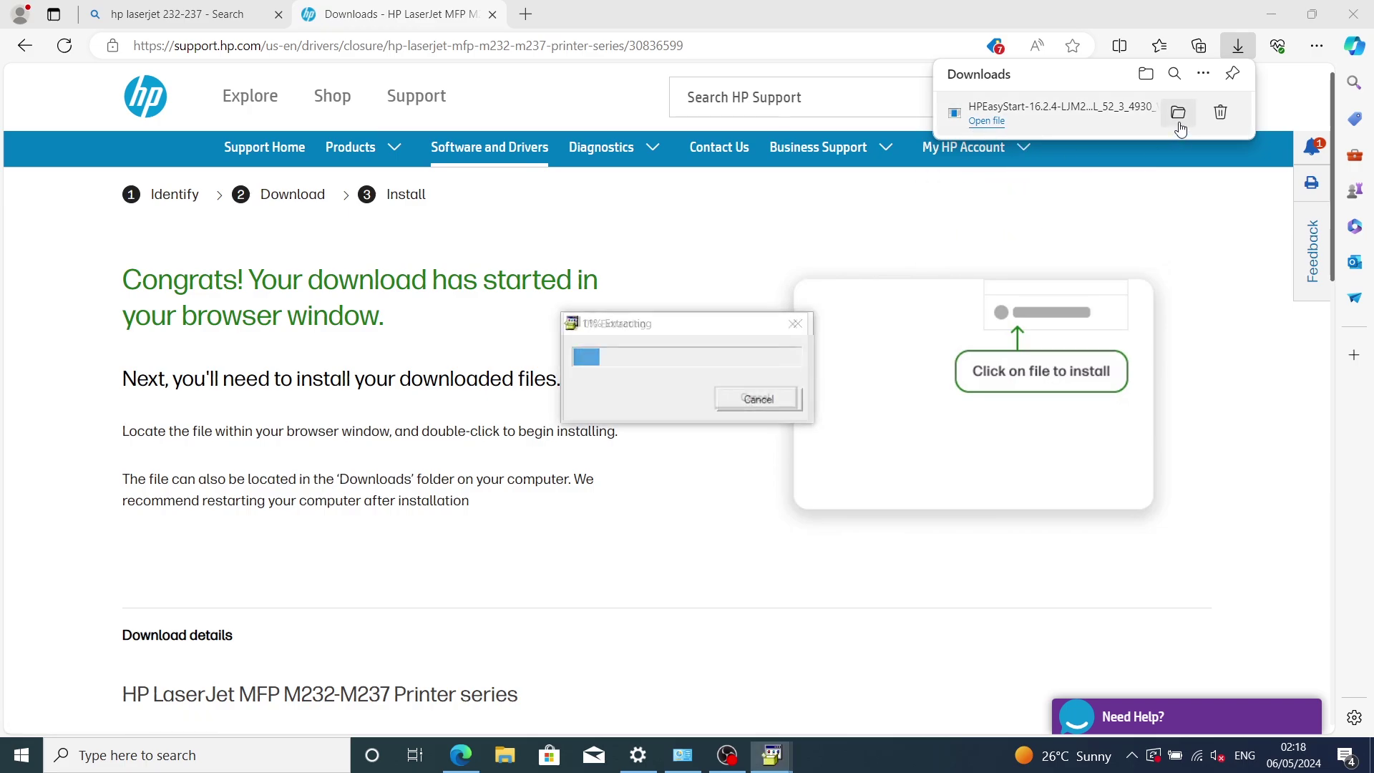
left_click(1178, 114)
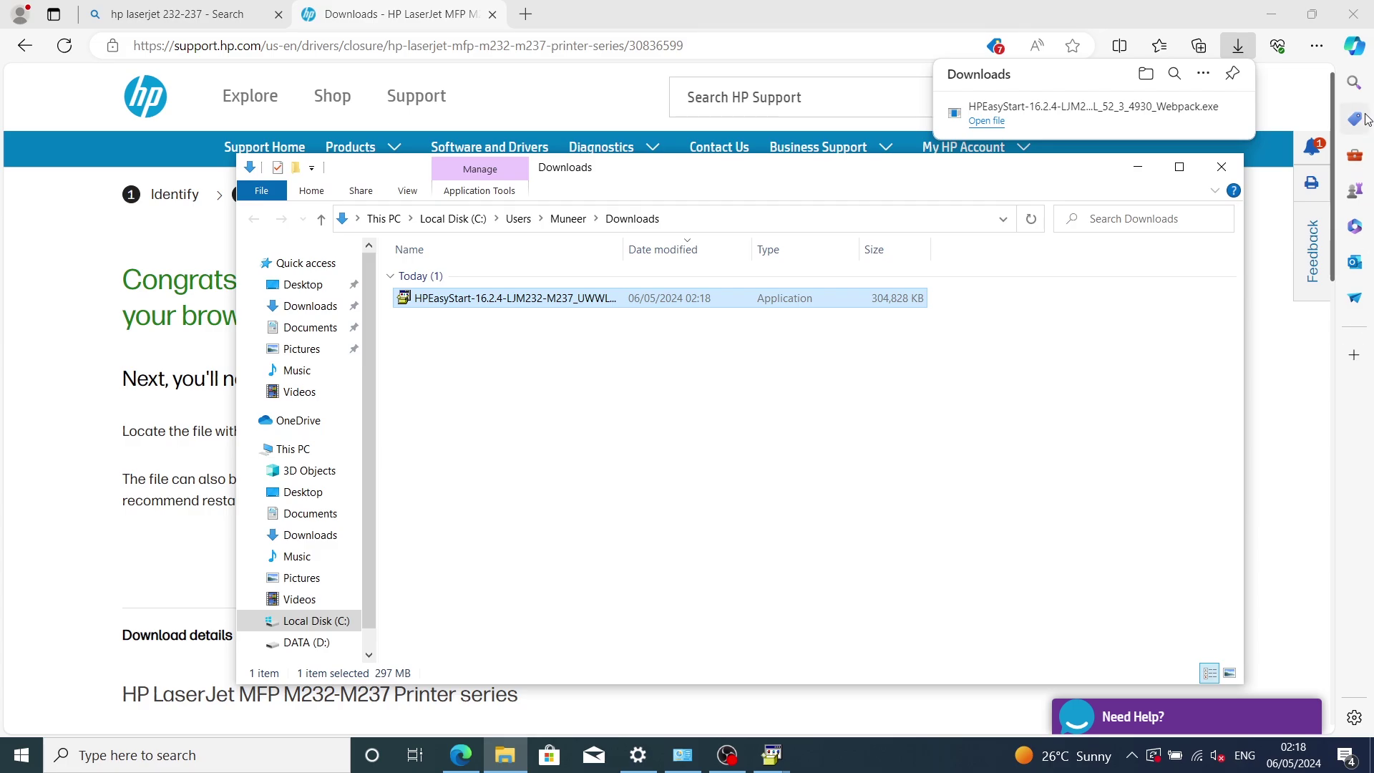
Step: Close Edge and the Downloads folder window while HP Easy Start loads
left_click(1352, 7)
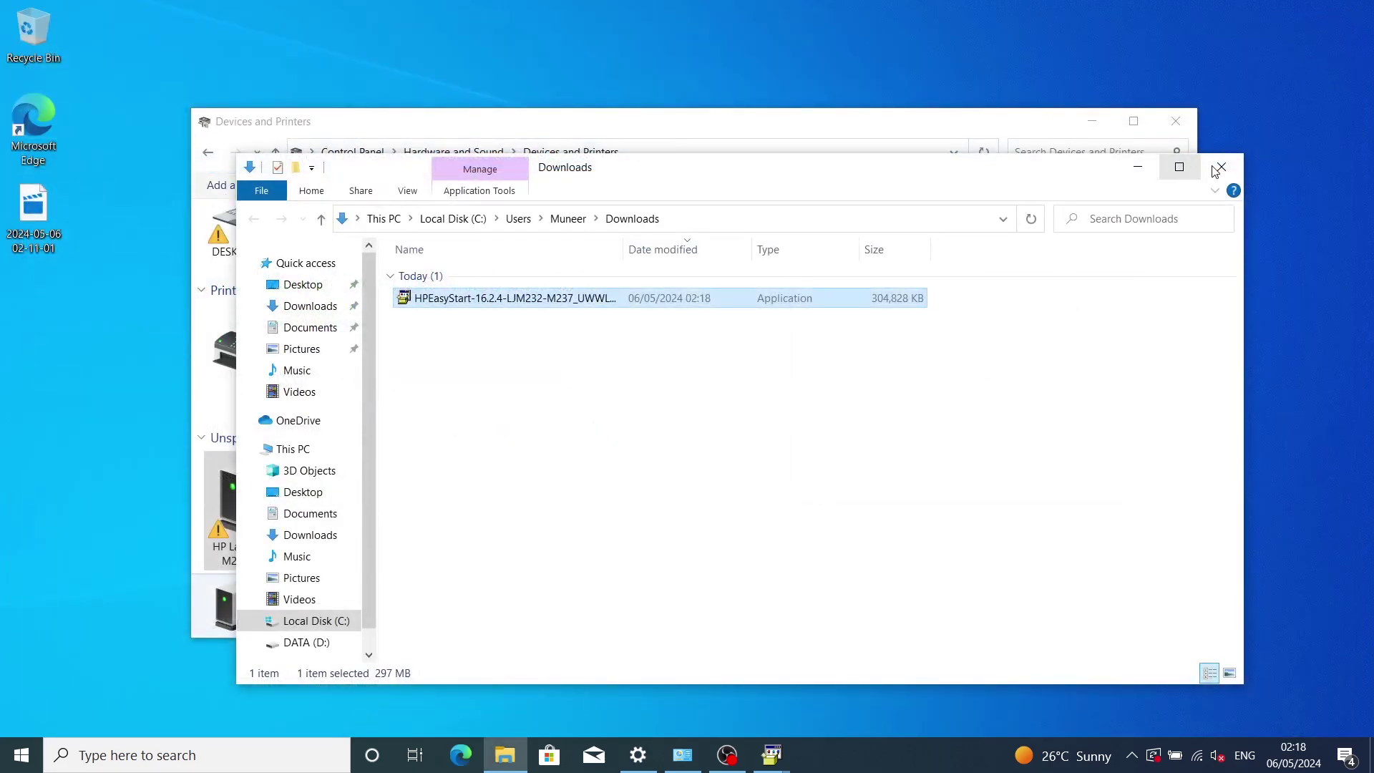
left_click(1234, 169)
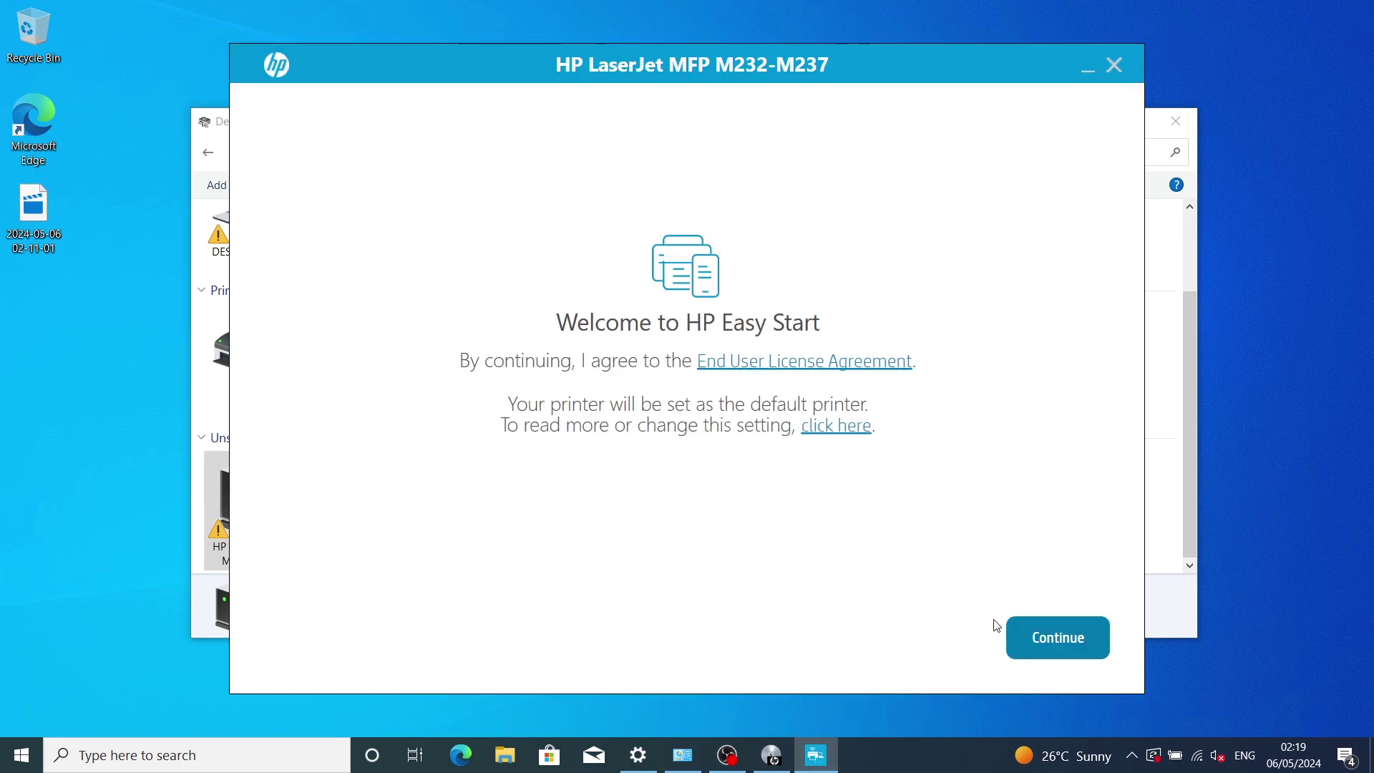
Step: Pass the welcome page, decline usage-data sharing, and dismiss the installer-still-running error
left_click(1040, 633)
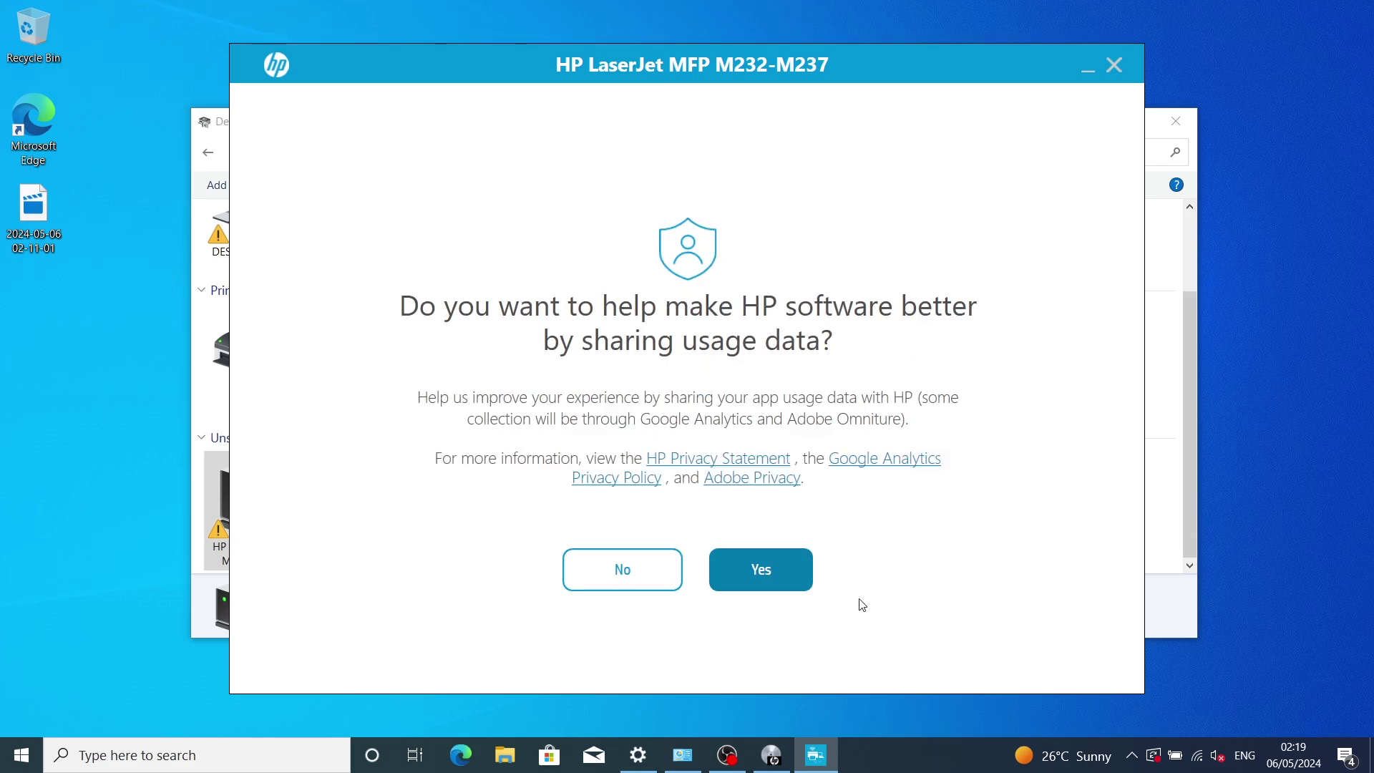
left_click(645, 583)
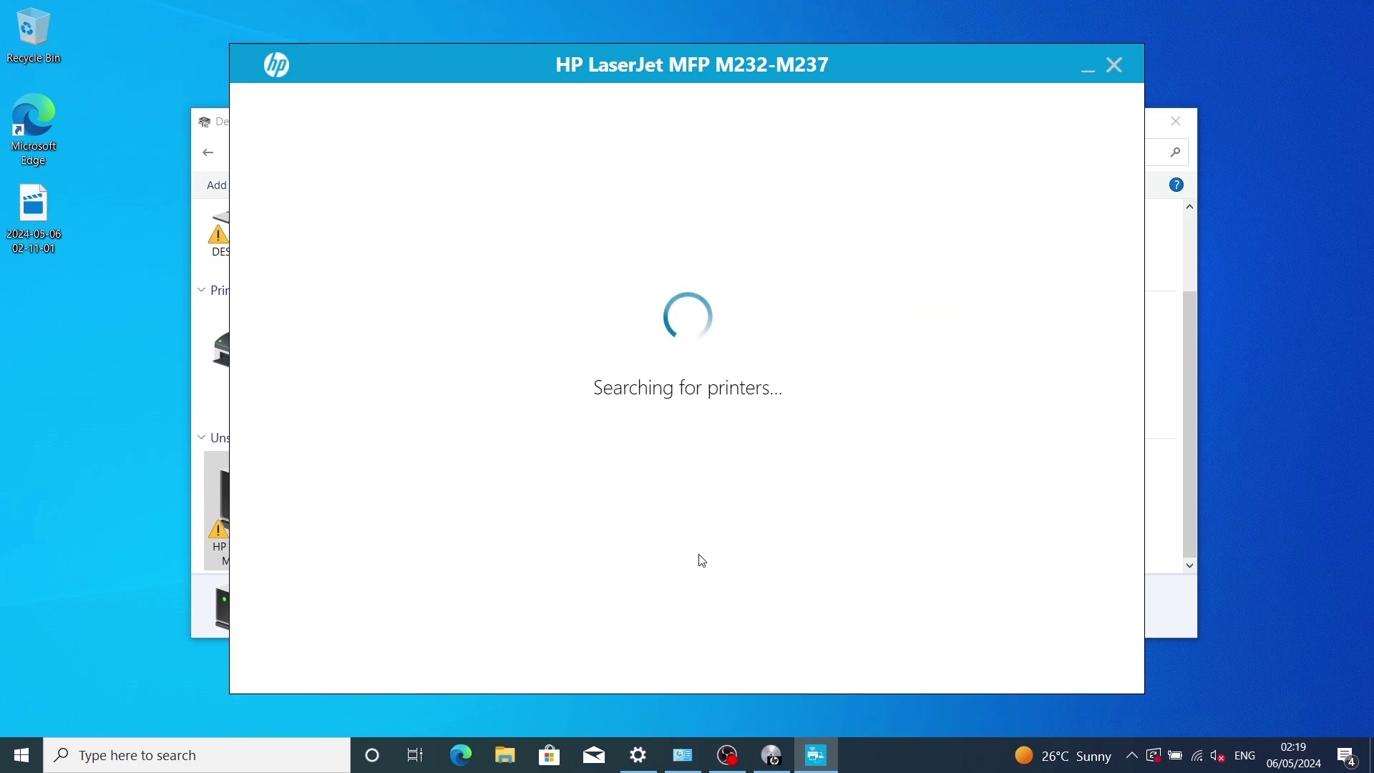
left_click(773, 763)
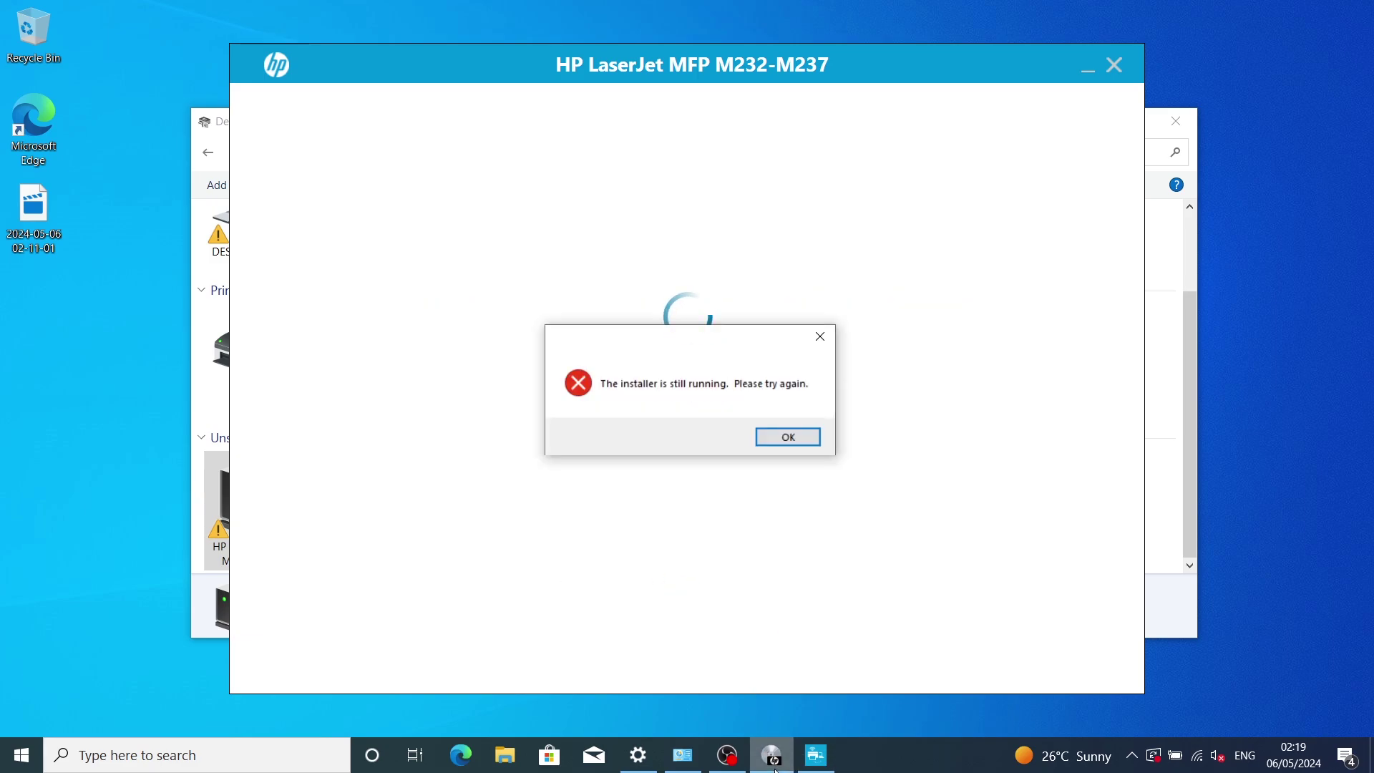
left_click(781, 442)
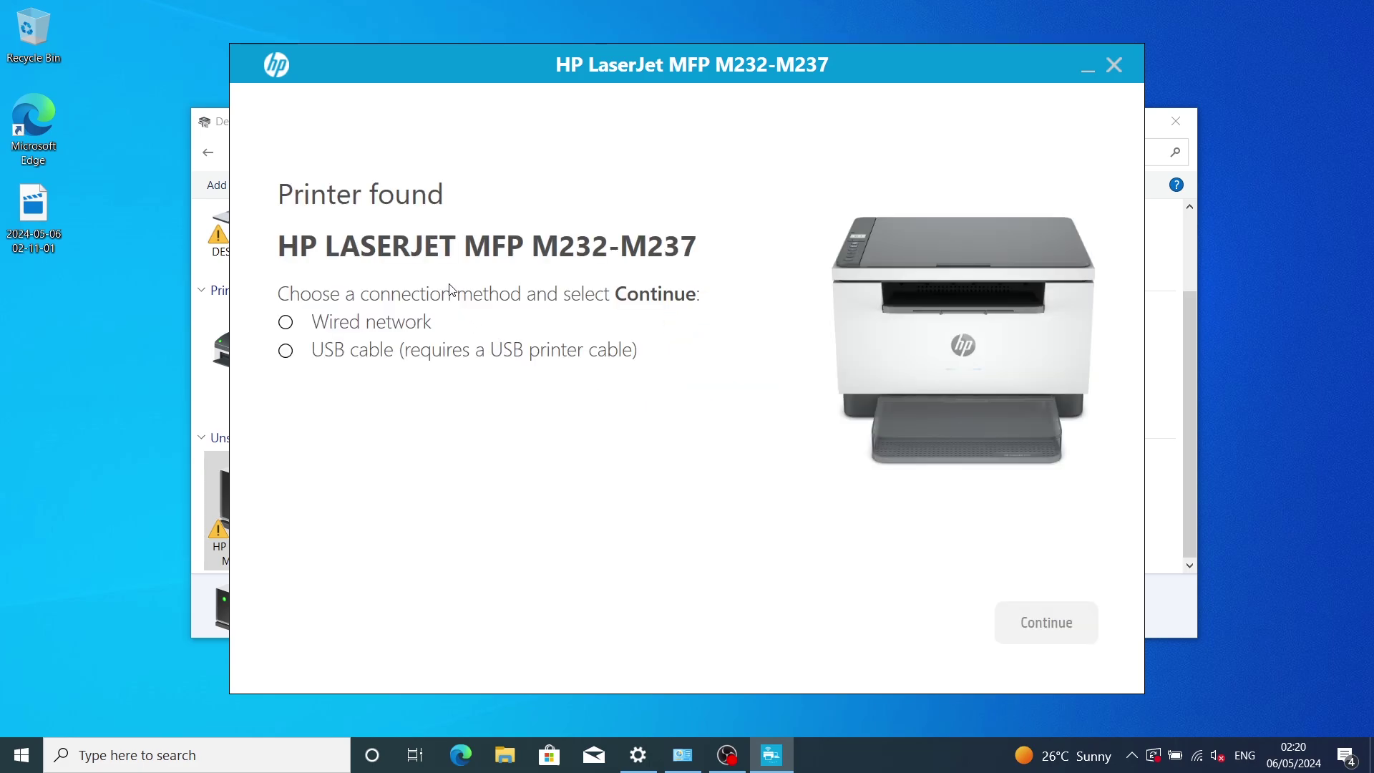
Step: Choose the USB cable connection and continue to the installer's Software Selections page
left_click(348, 351)
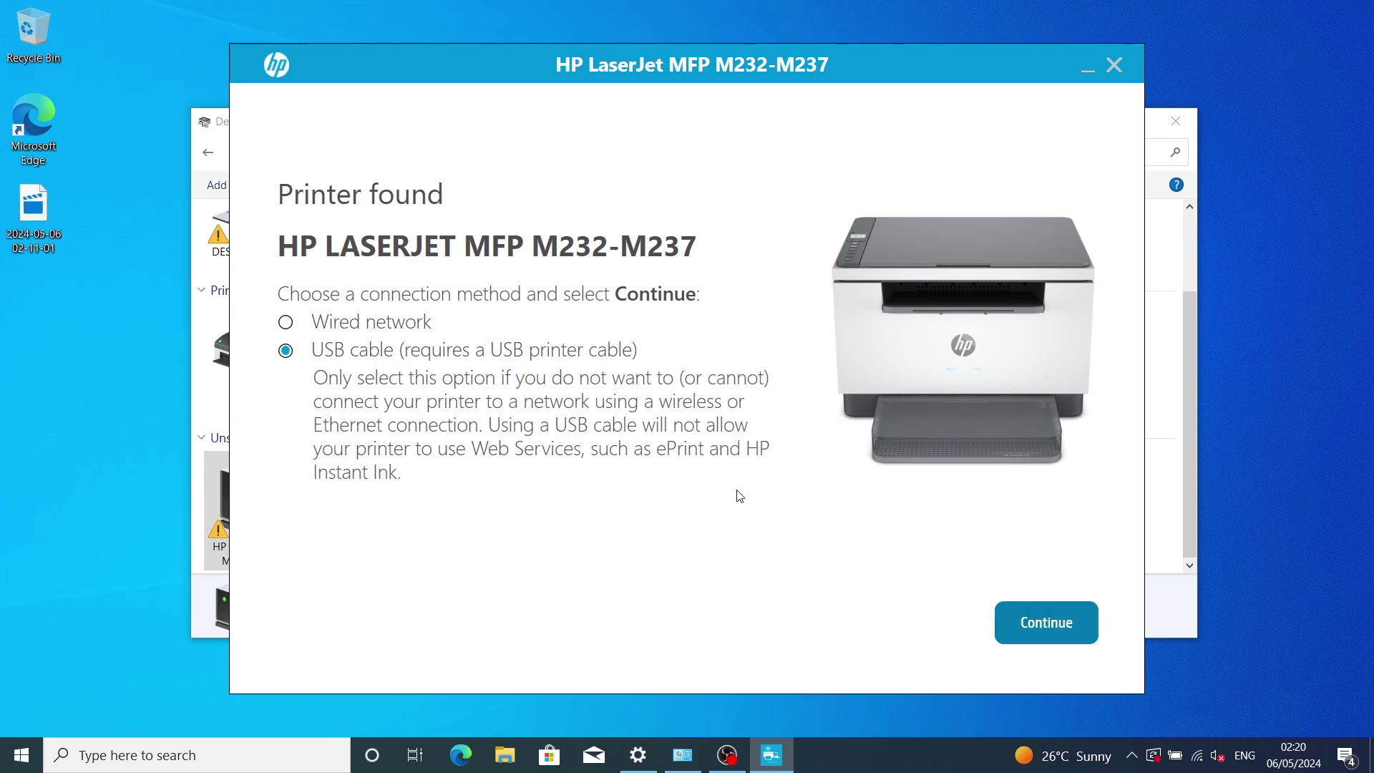
left_click(1041, 629)
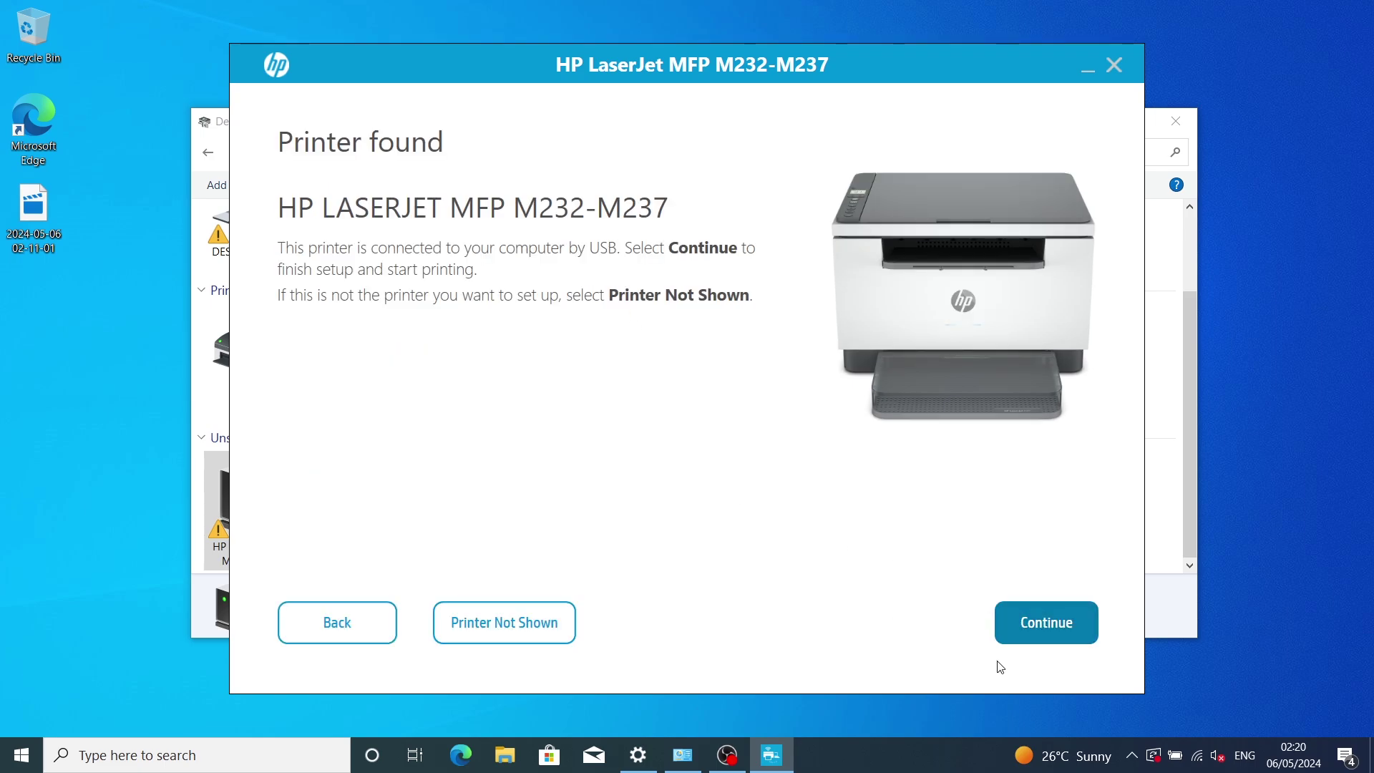
left_click(1057, 630)
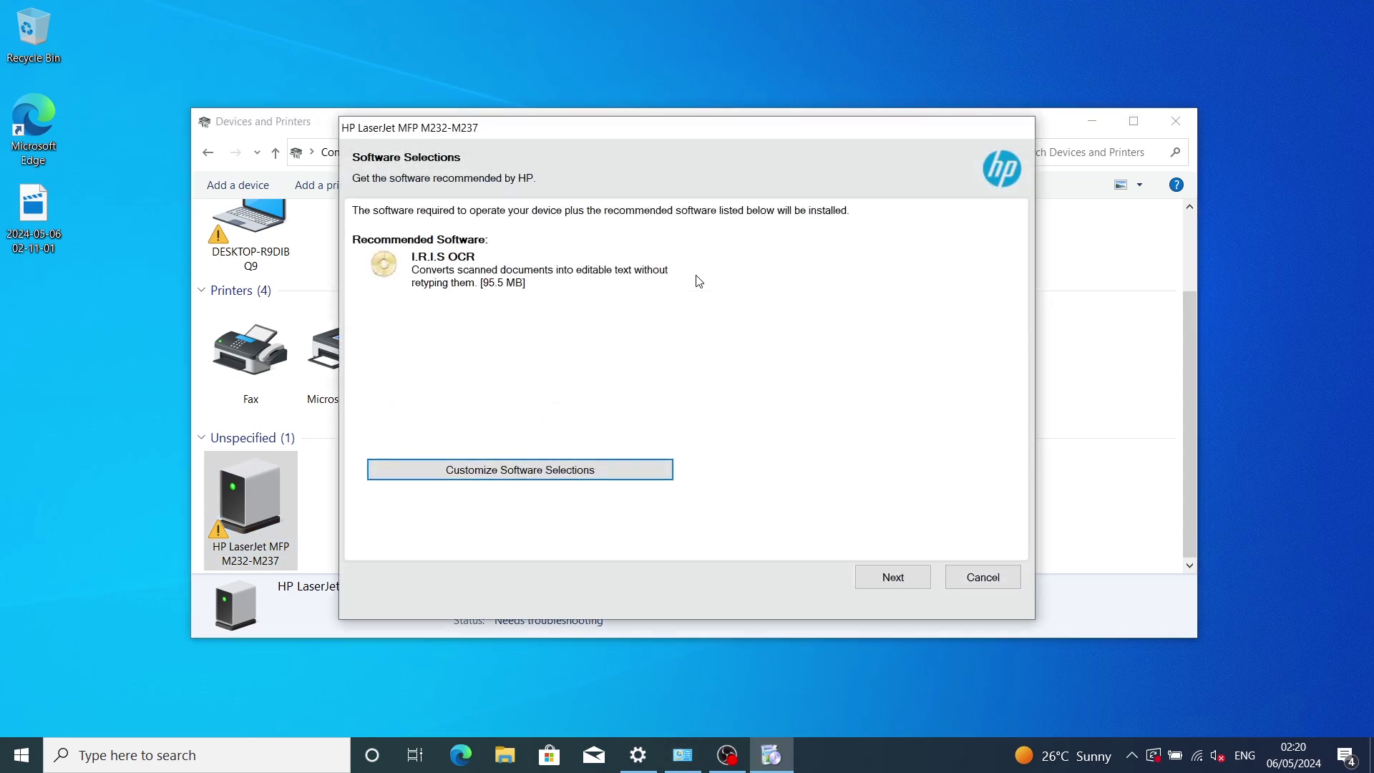
Step: Keep the recommended software, accept the licence agreement, and decline application analytics
left_click(874, 585)
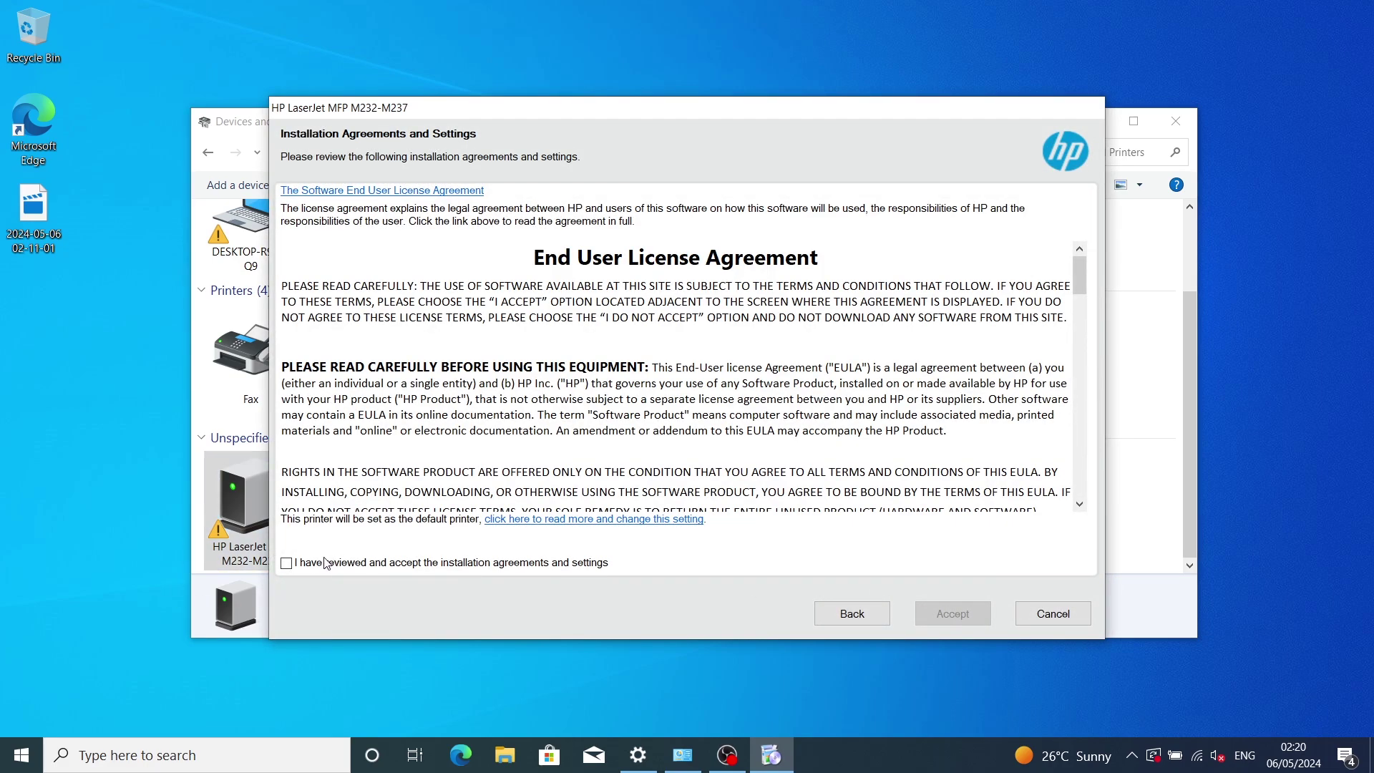
left_click(290, 569)
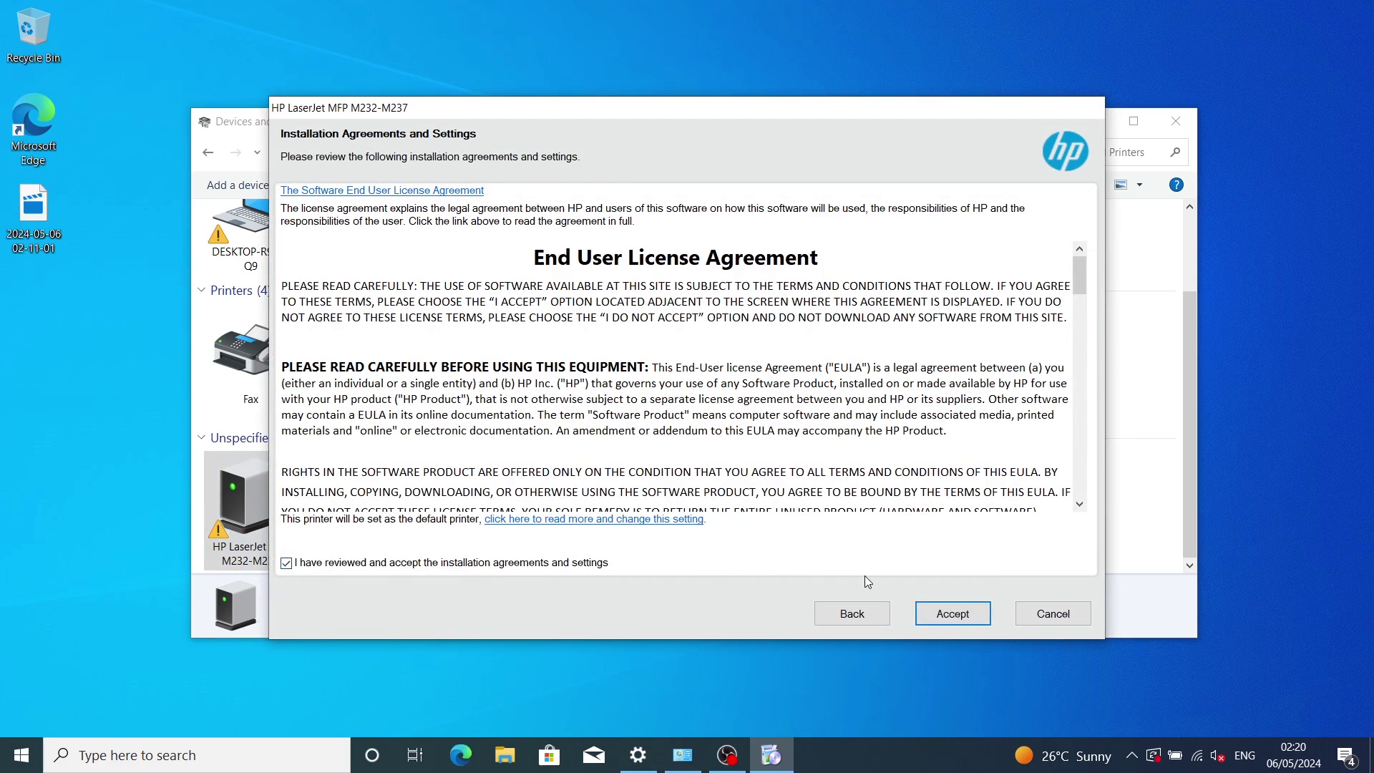
left_click(943, 619)
left_click(941, 616)
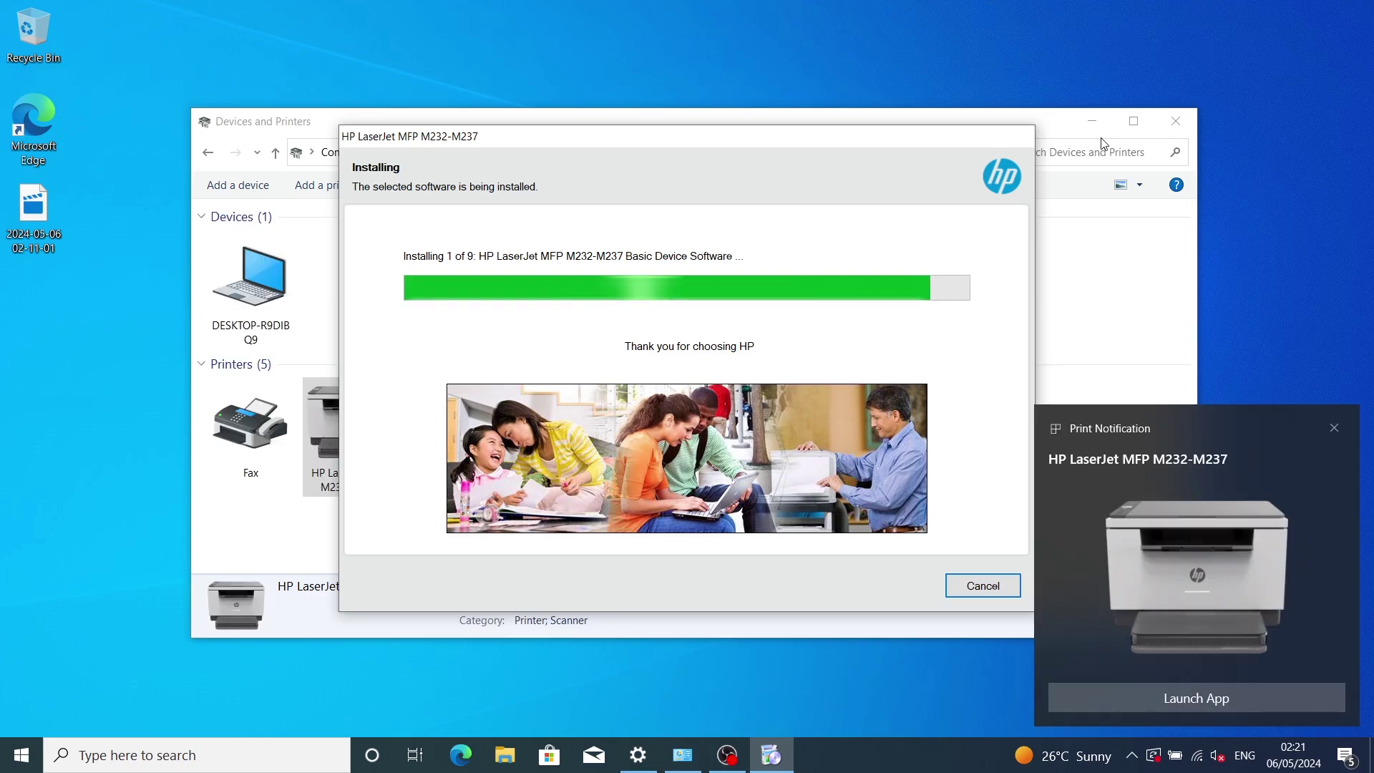
Step: Dismiss the Print Notification toast and refresh the desktop after installation finishes
left_click(1334, 430)
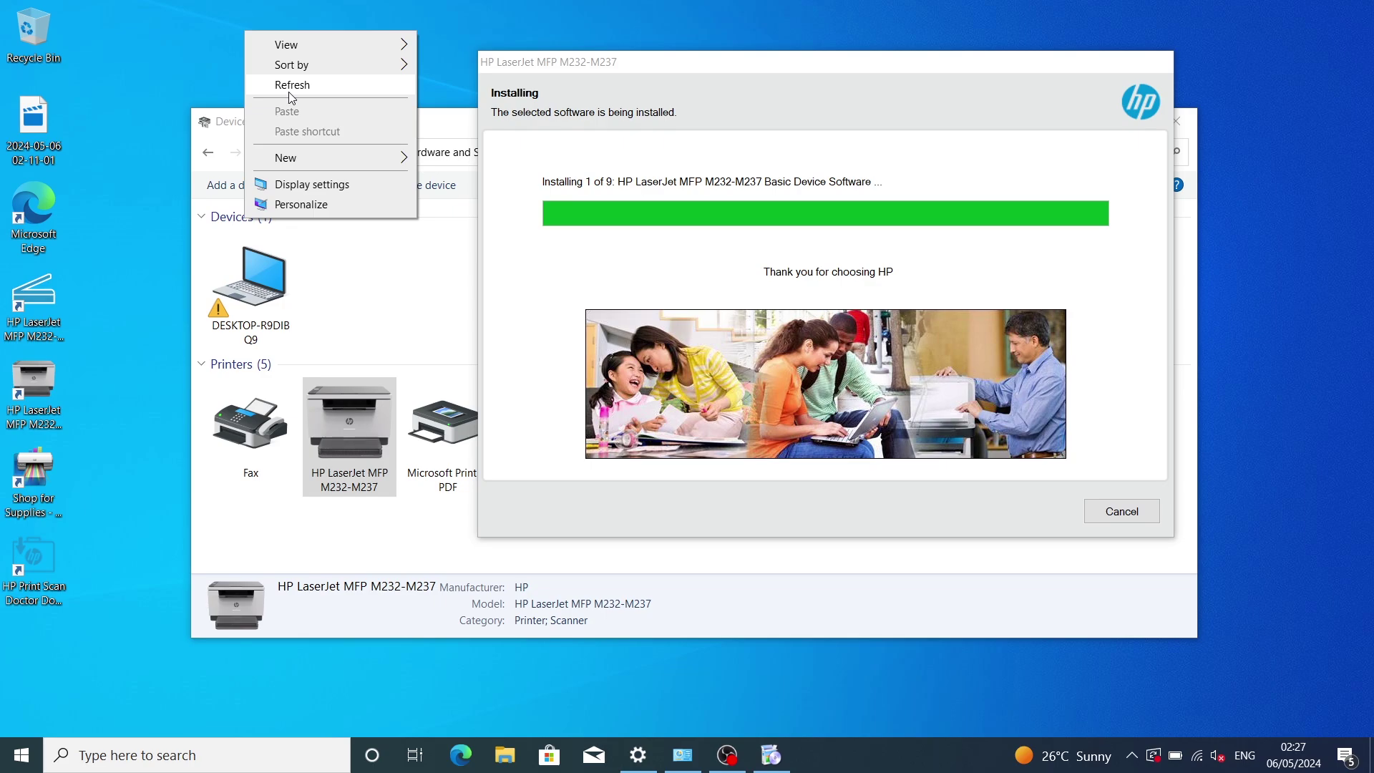
left_click(289, 91)
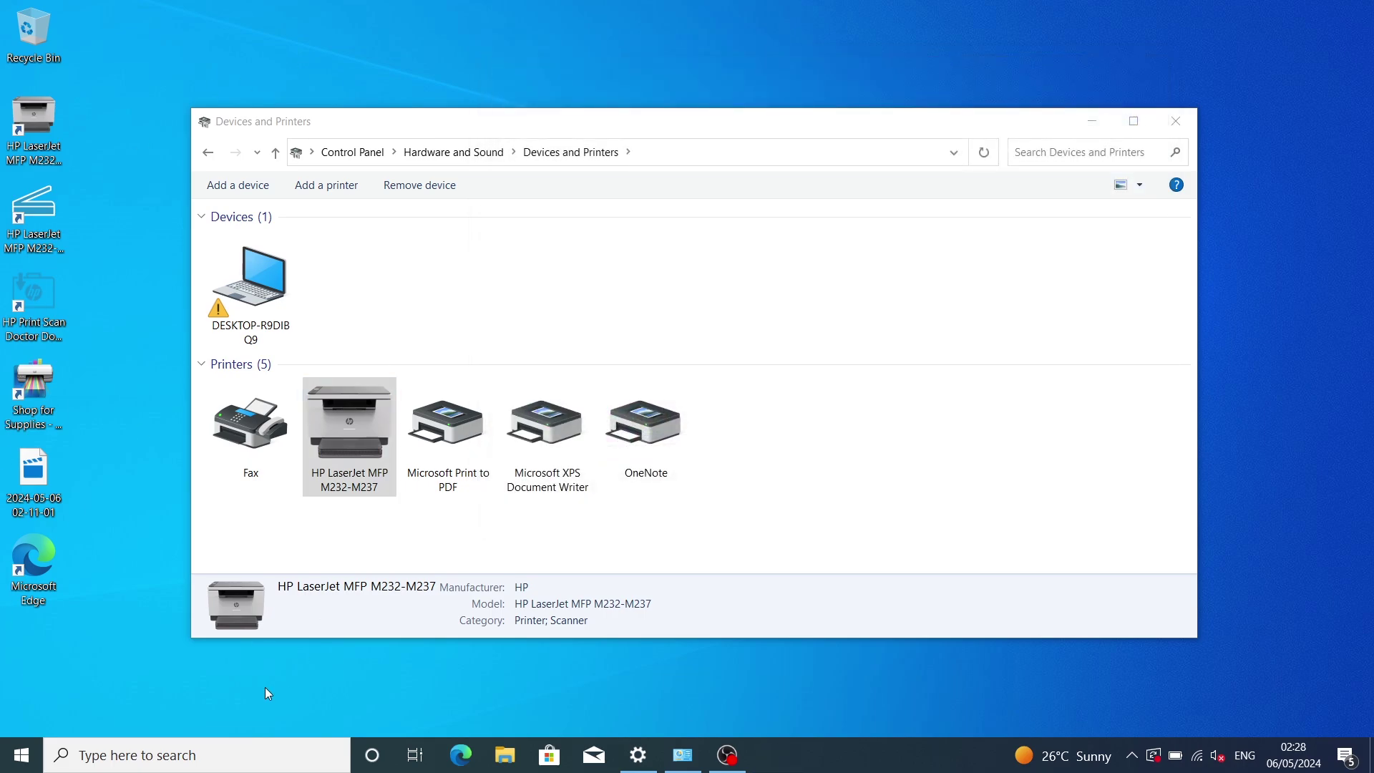
Step: In the HP installer, decline wireless Web Services with 'No, thank you' and continue to finish device setup
right_click(361, 415)
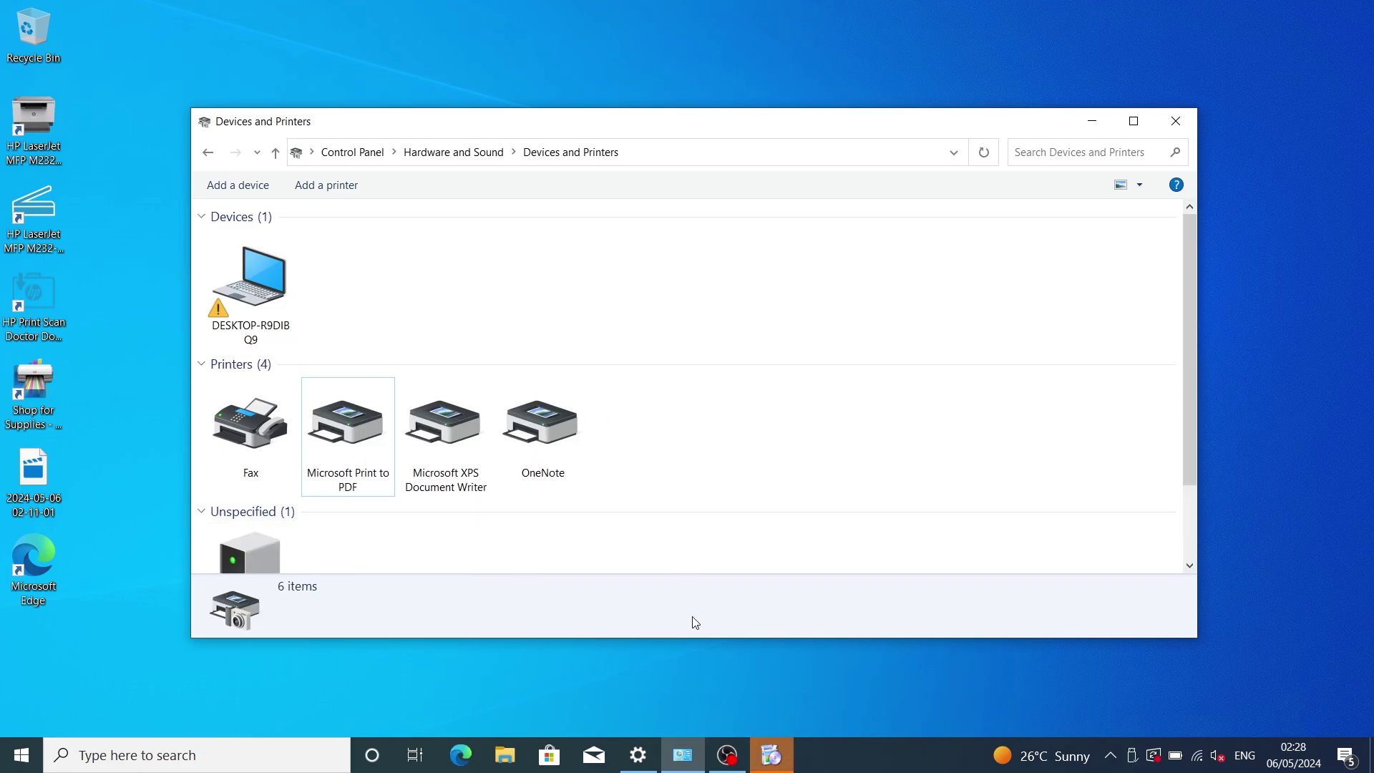
left_click(778, 767)
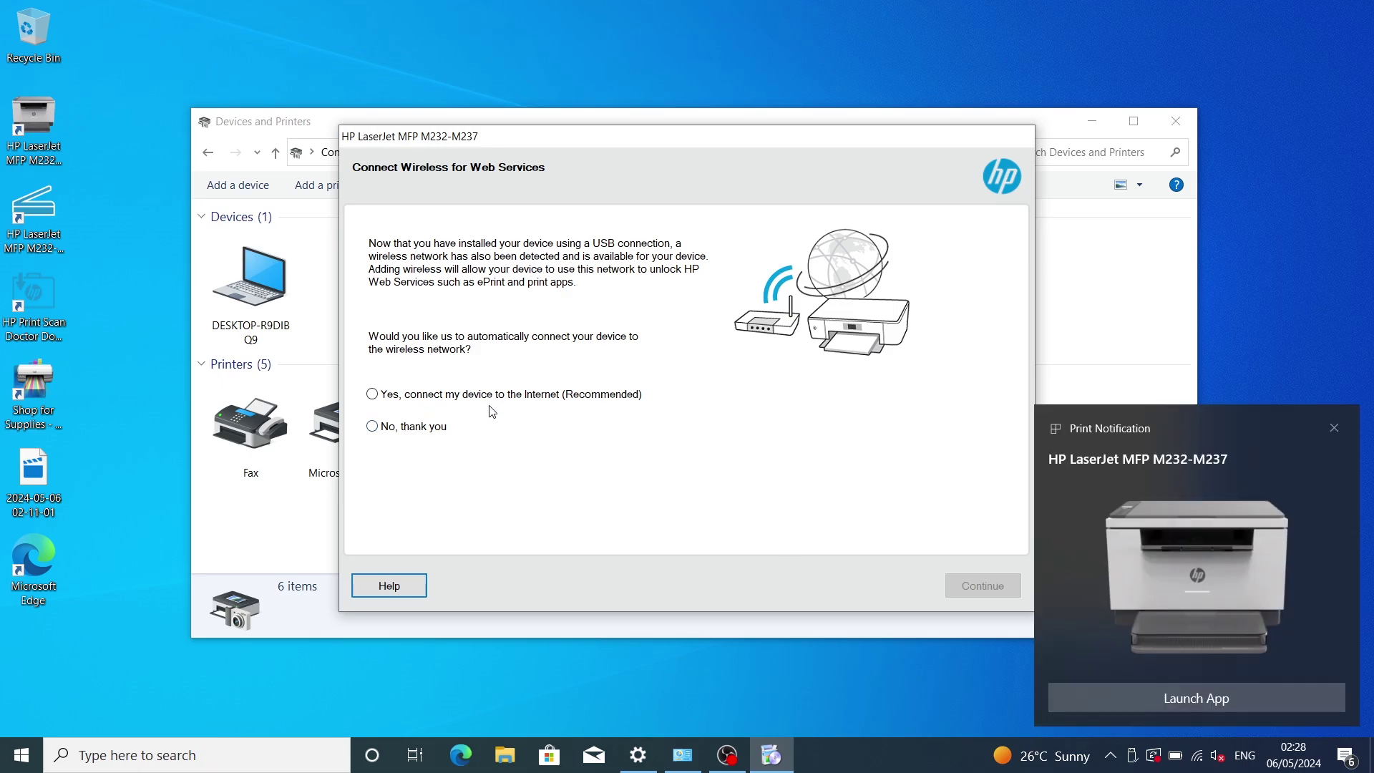
left_click(390, 427)
left_click(991, 583)
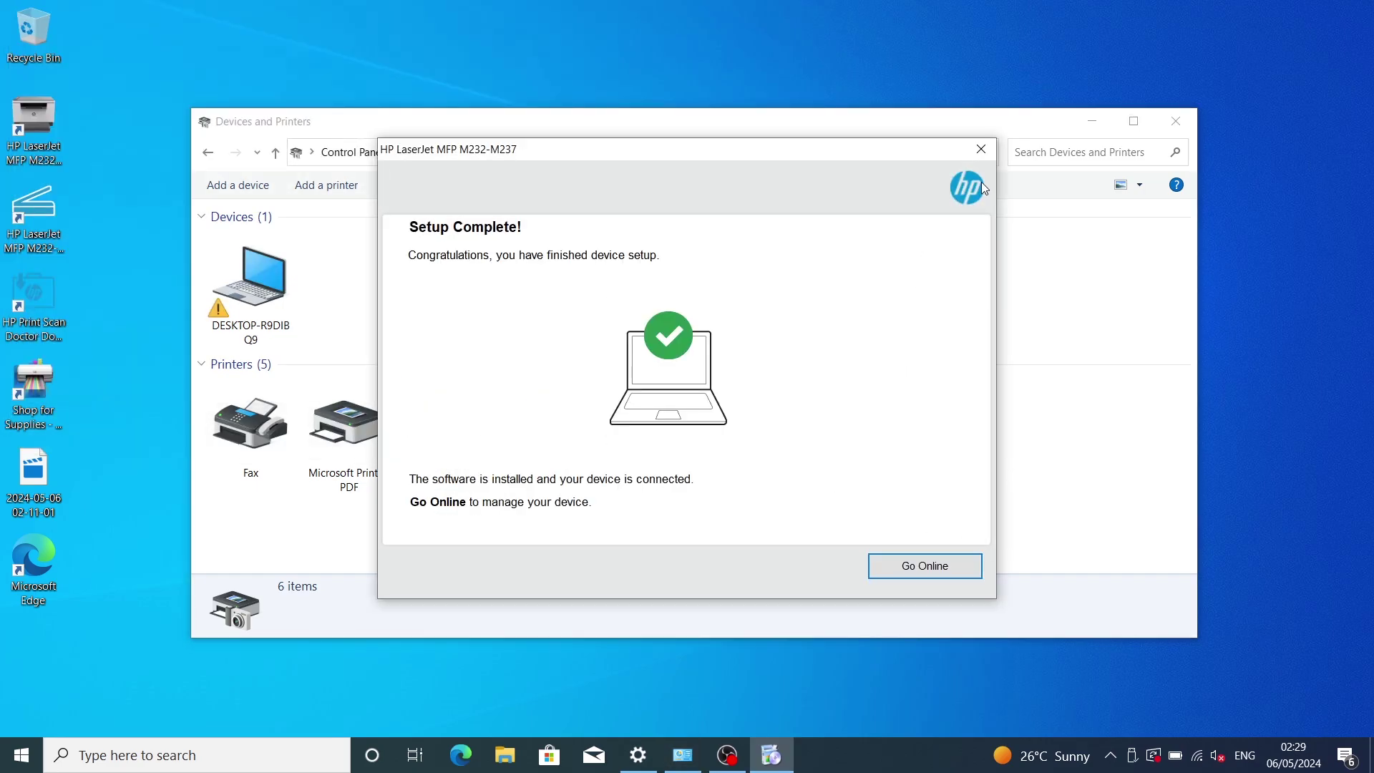
Step: Dismiss Setup Complete and check the HP LaserJet MFP M232-M237 printer's Properties
left_click(981, 151)
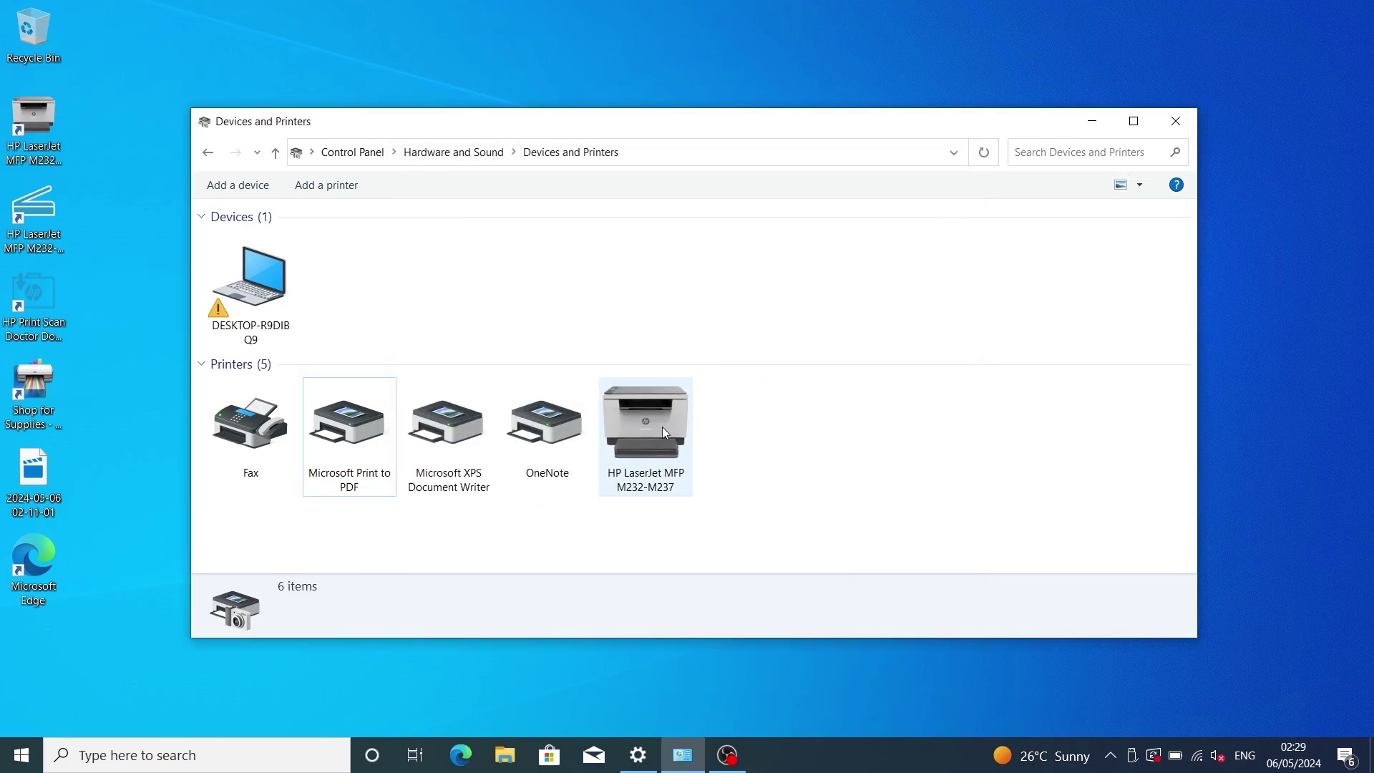
left_click(661, 424)
right_click(661, 427)
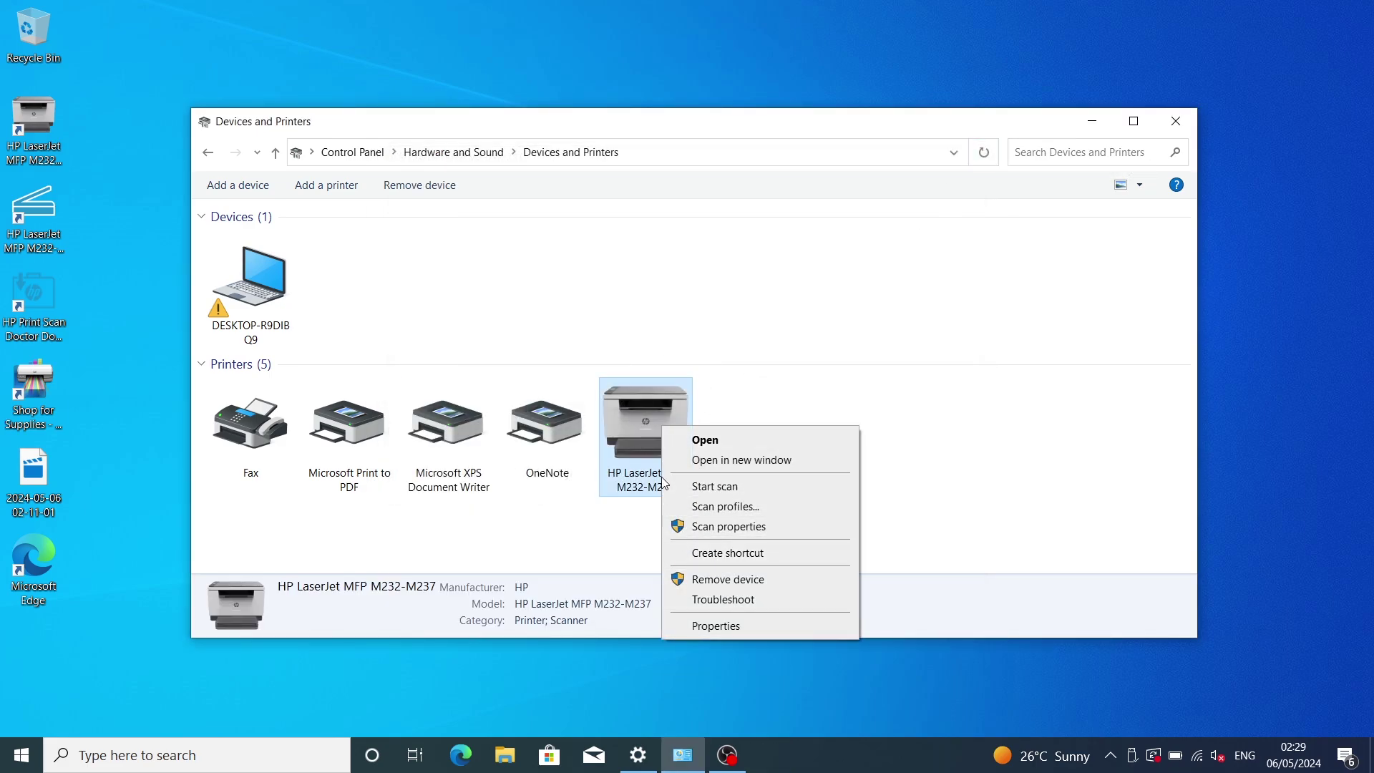
right_click(637, 430)
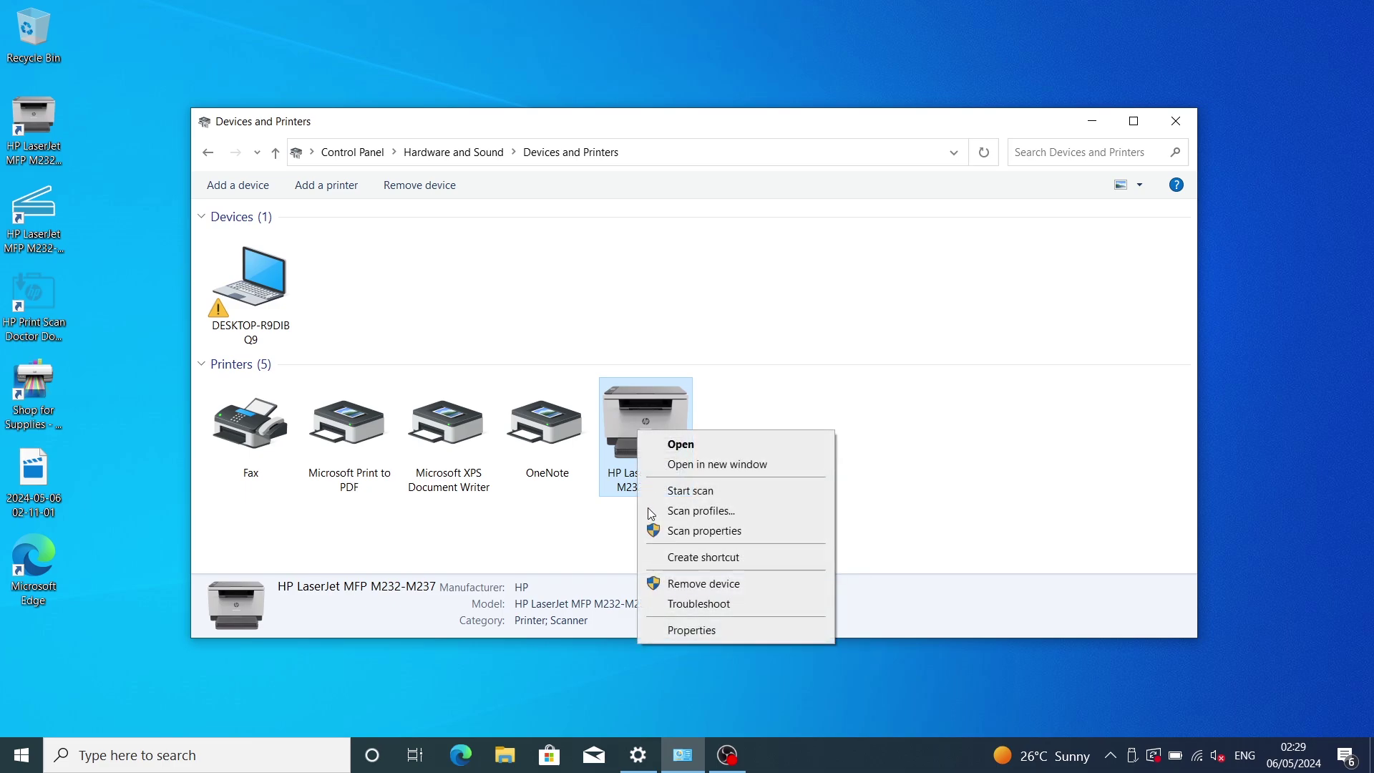
left_click(691, 631)
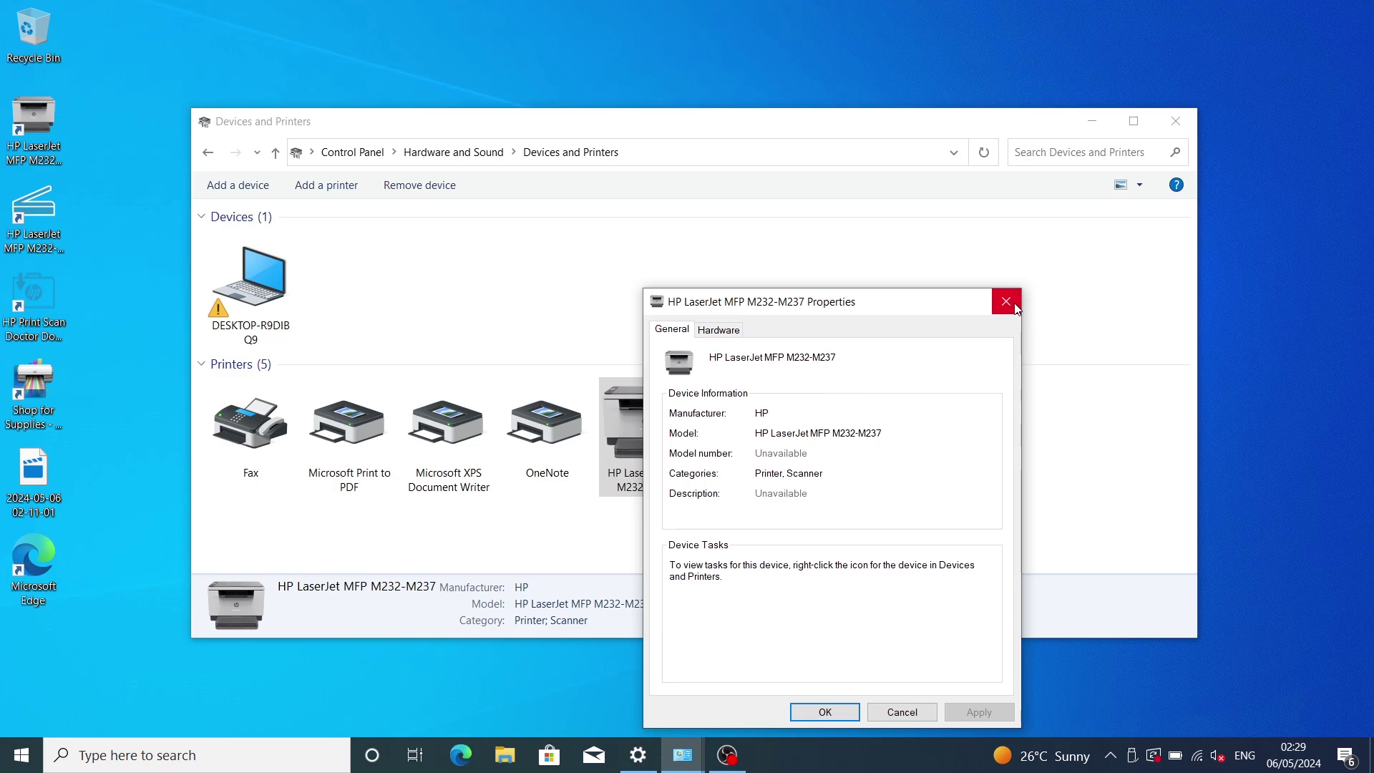
left_click(1006, 302)
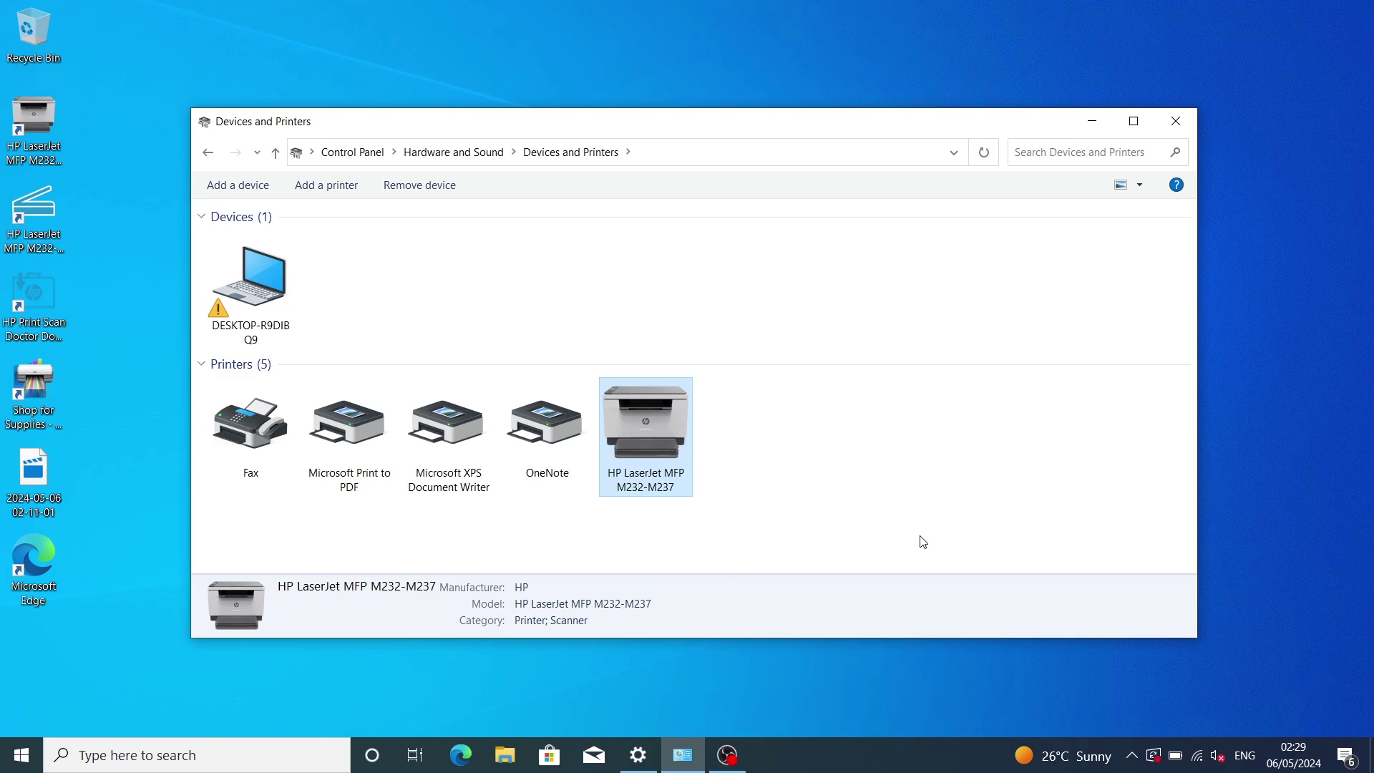
Step: Deselect the printer and close the Devices and Printers window
right_click(634, 447)
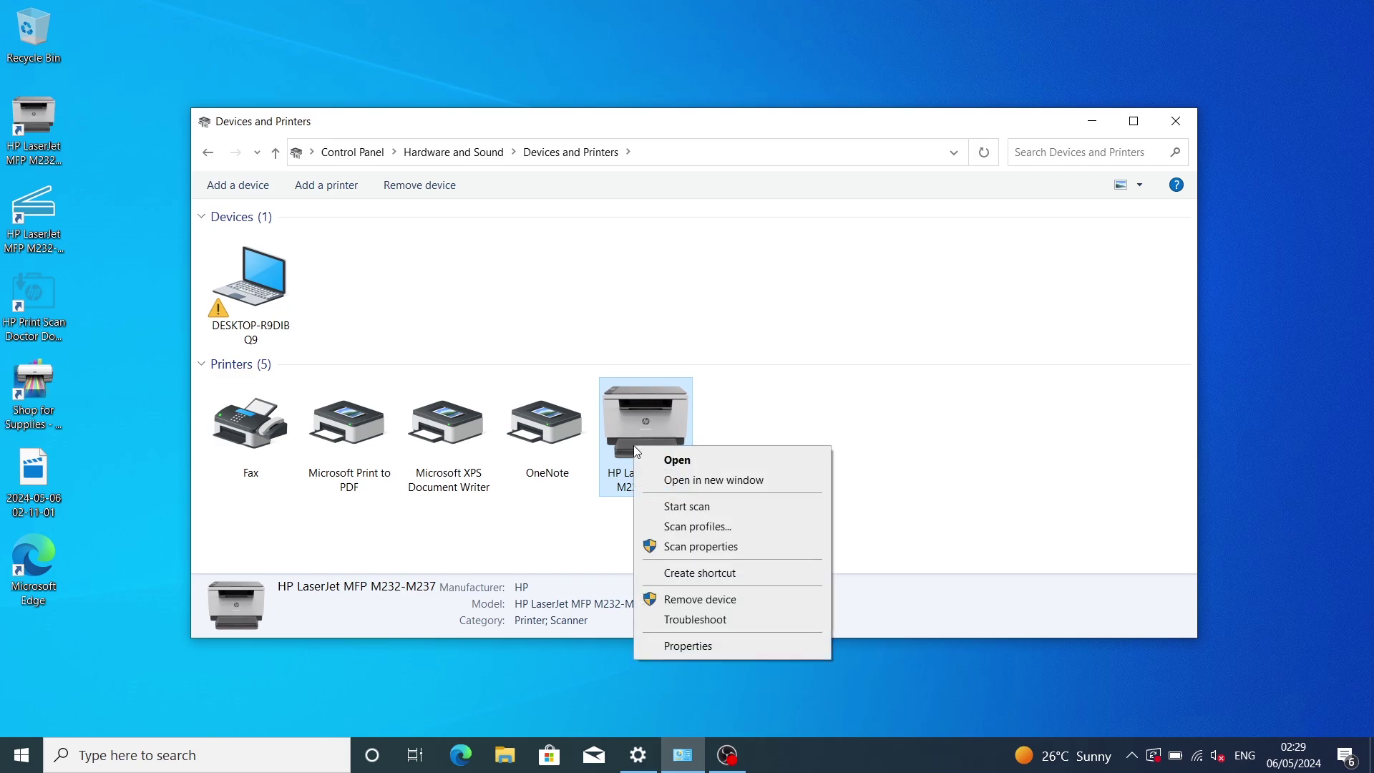
left_click(908, 351)
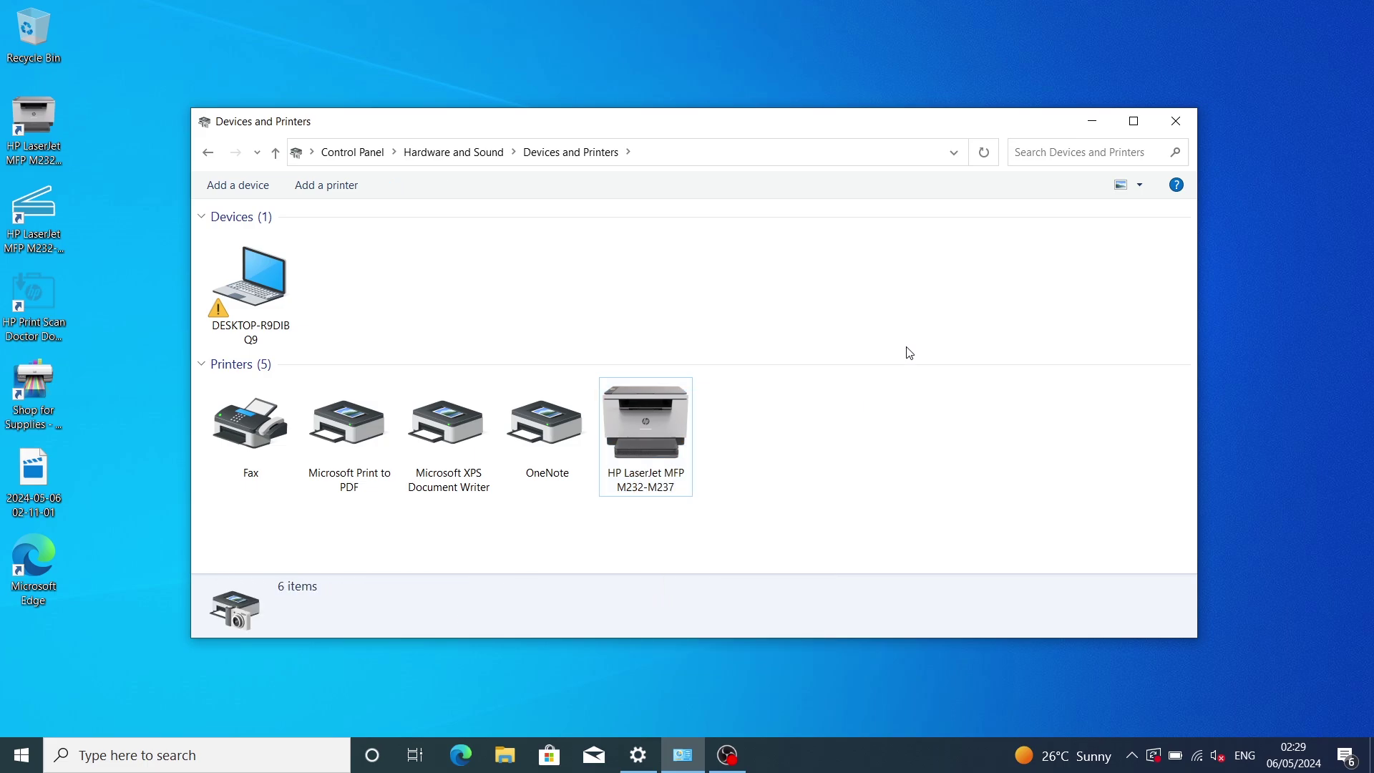
left_click(1176, 121)
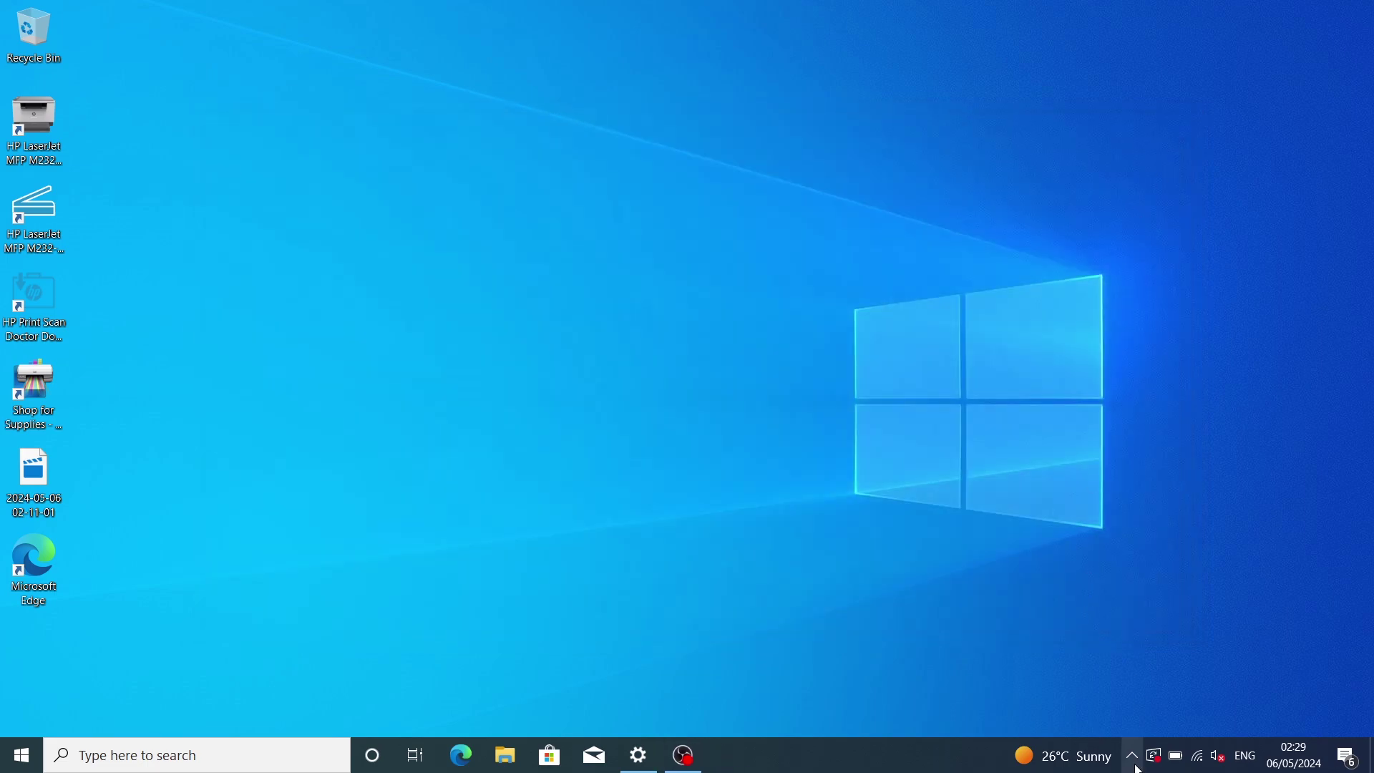
Step: Bring up the OBS Studio tray menu with its Stop Recording option
left_click(1132, 756)
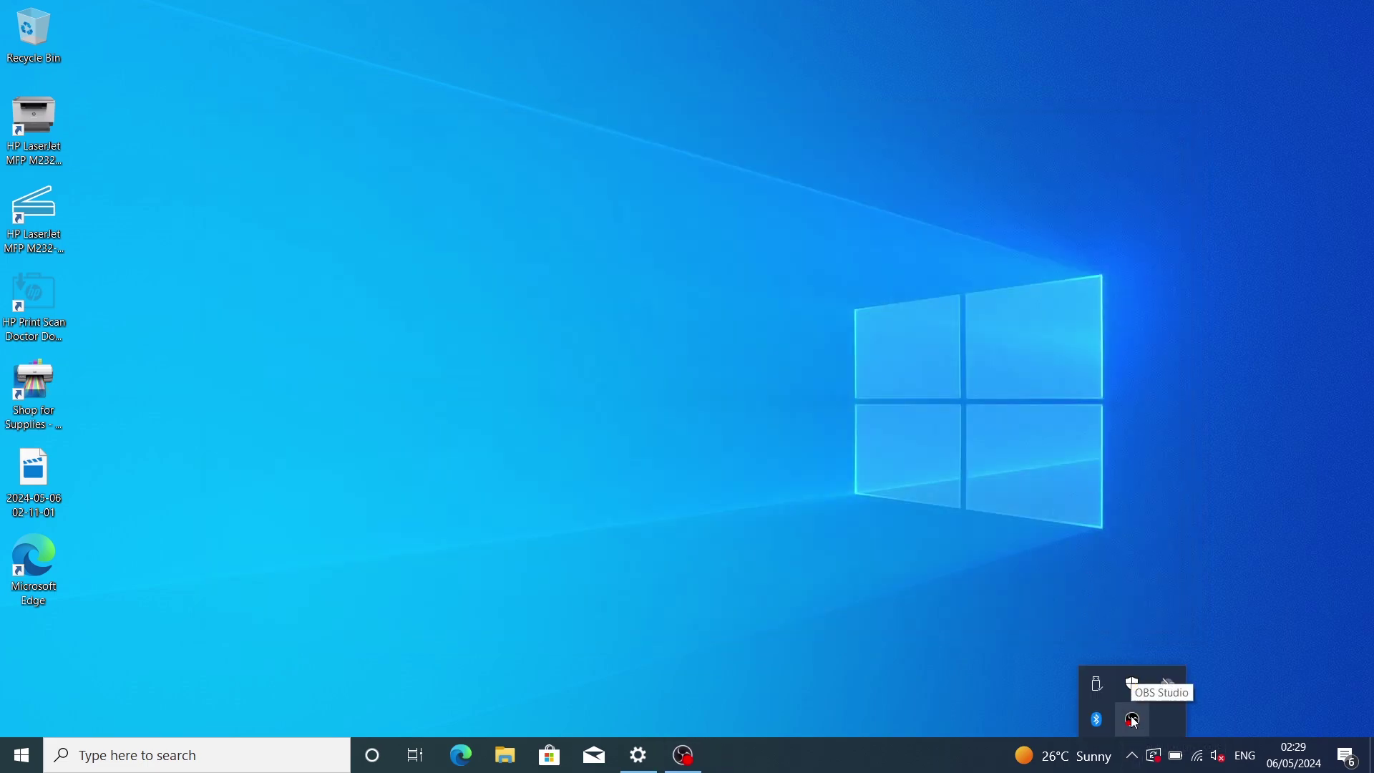
right_click(1135, 721)
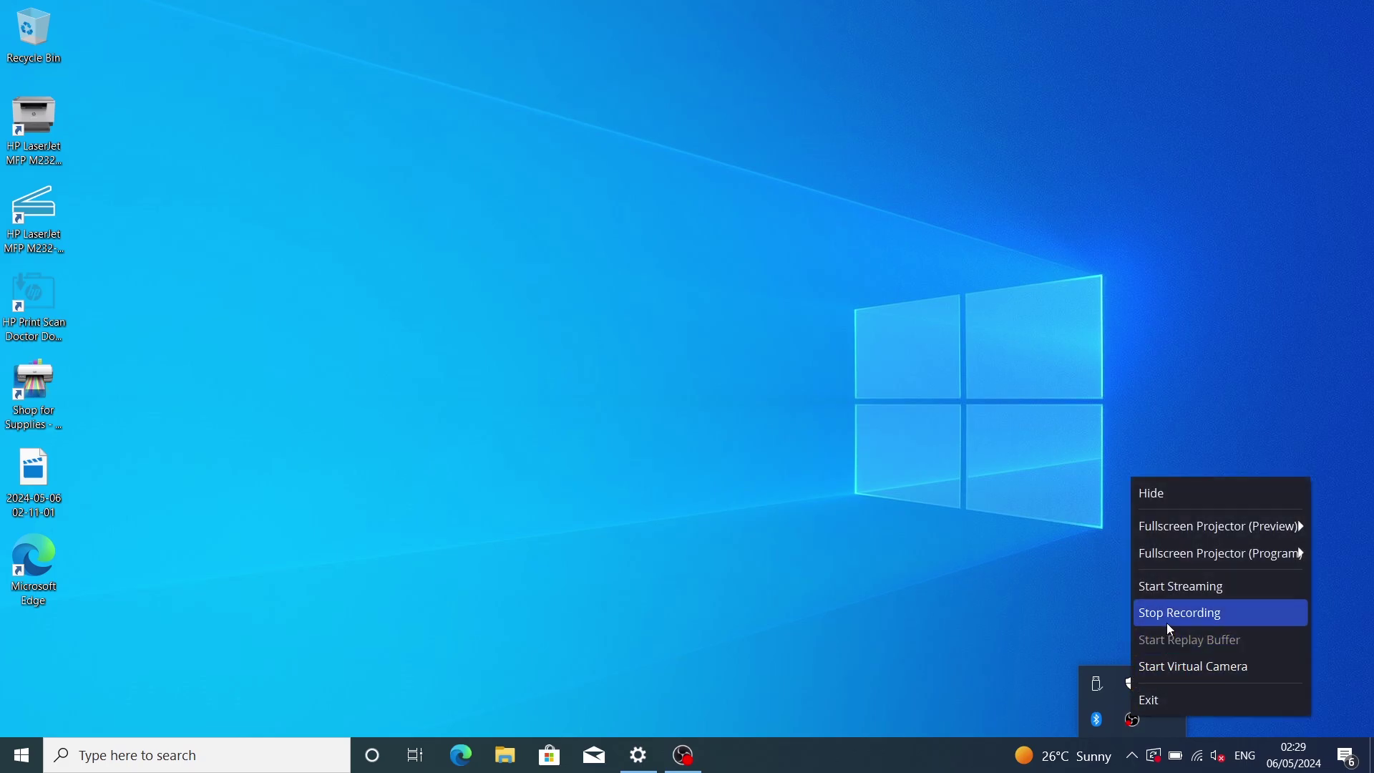